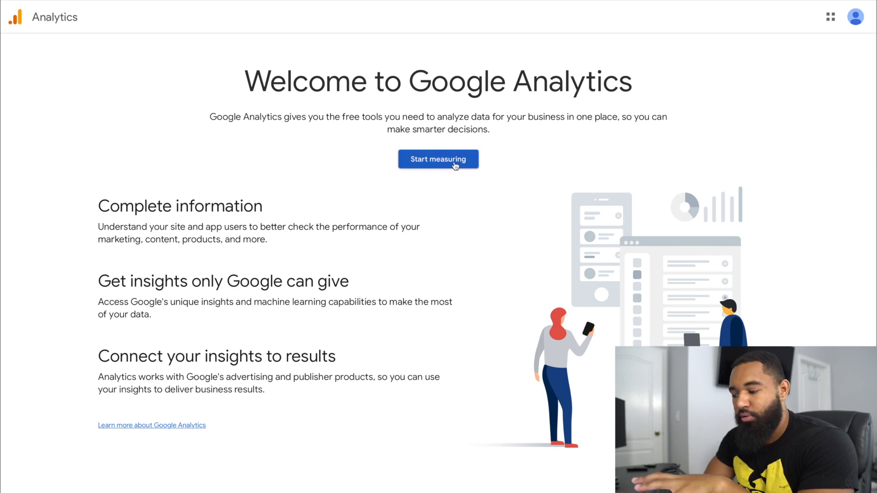
Step: Start a new Analytics account named "Shopify Test", enable data sharing with Google products & services, and continue to property setup
left_click(454, 165)
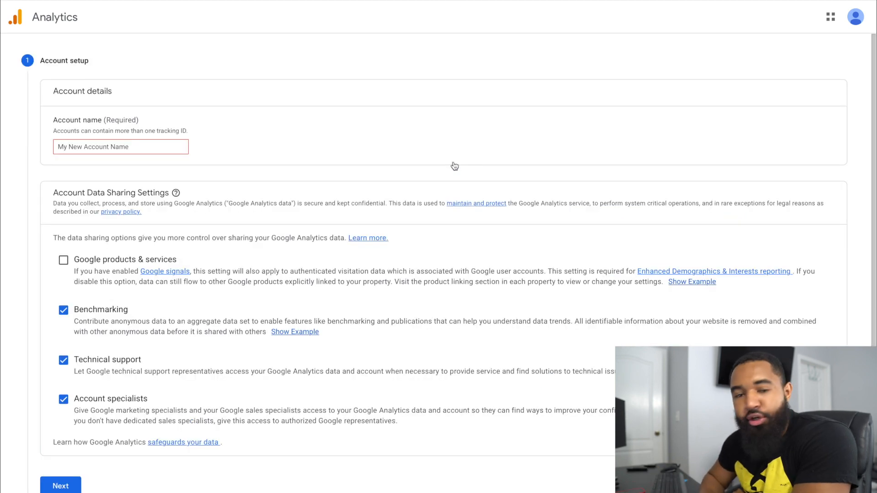
left_click(166, 149)
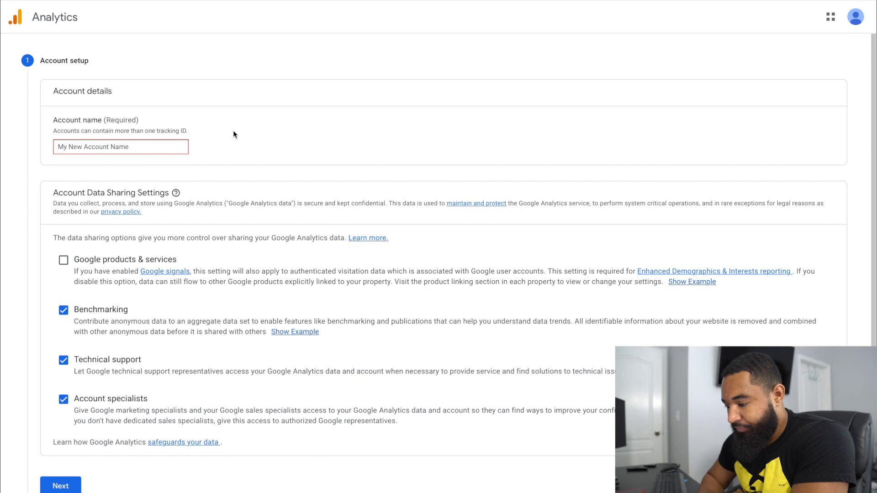
left_click(63, 260)
left_click(168, 145)
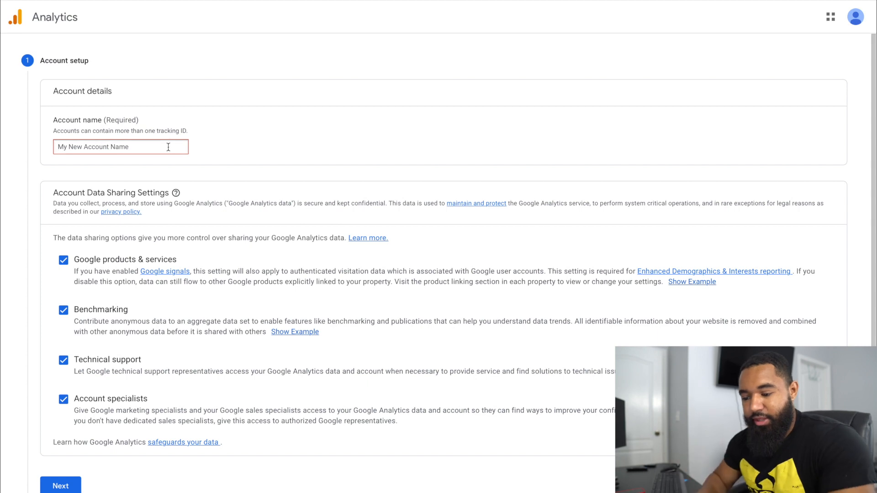
type("Shop")
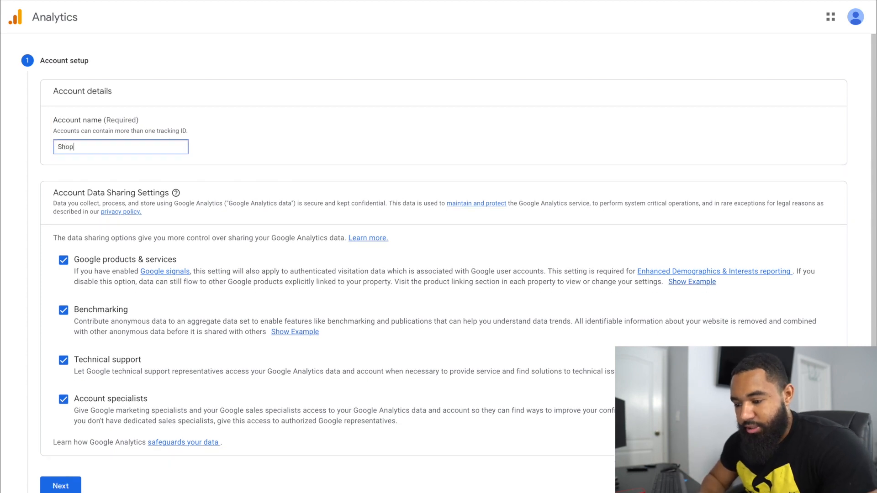
type("ify Tesgt")
key("BackSpace")
key("BackSpace")
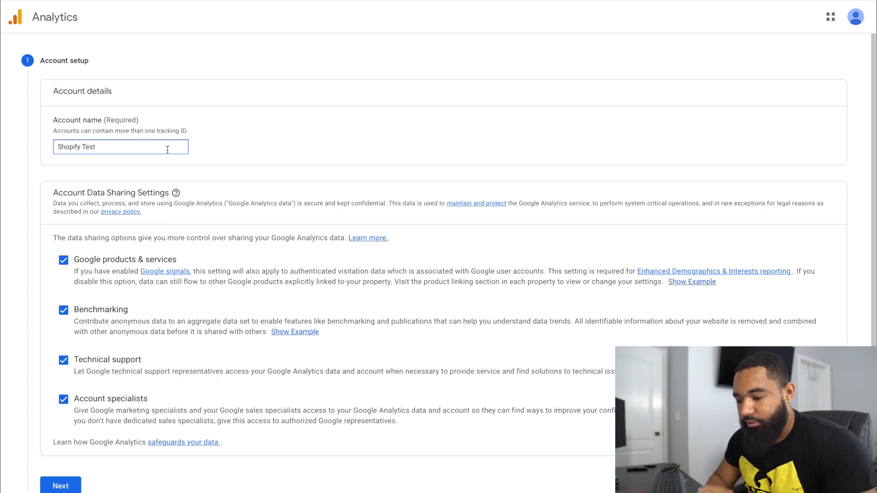
left_click(73, 486)
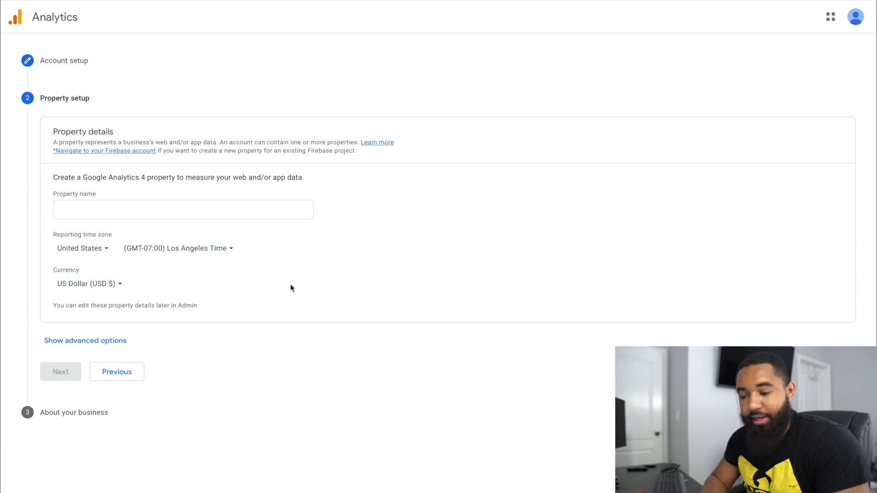
Step: Name the Google Analytics 4 property "Shopify test" and continue to the business information
left_click(283, 206)
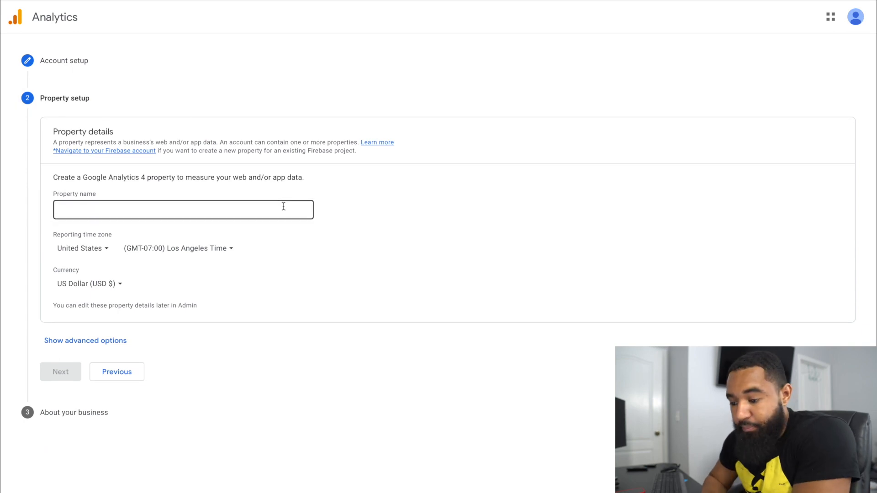
left_click(209, 213)
type("Shopify ")
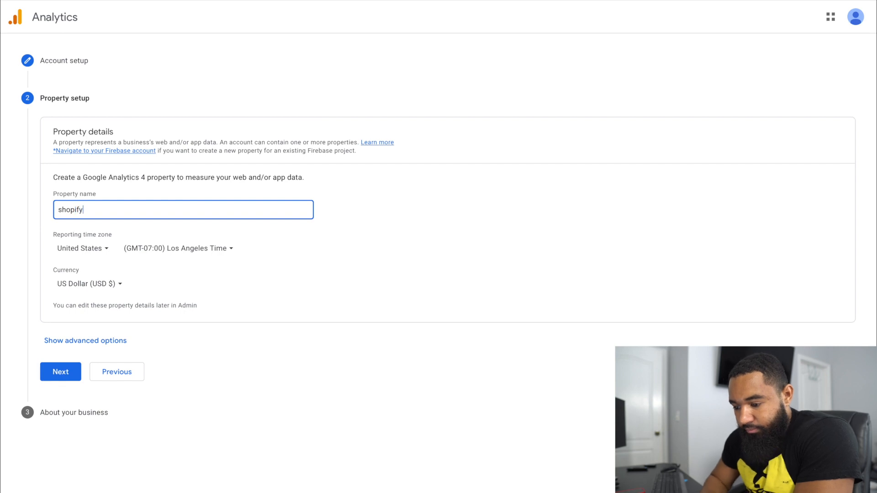
type("test")
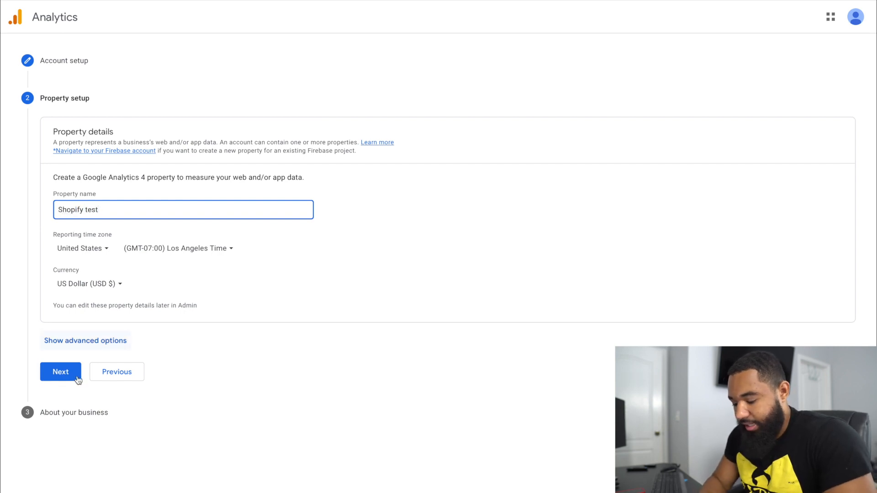
left_click(60, 372)
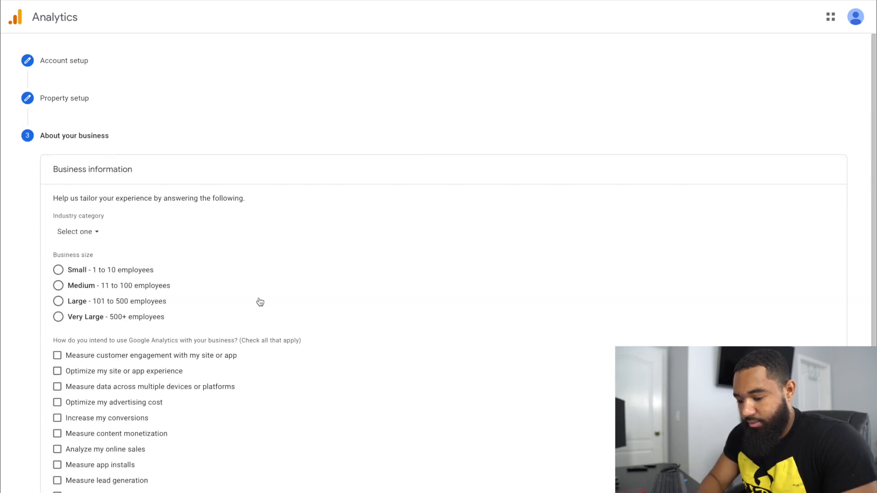
Step: Set the business size to Small, choose measuring customer engagement and optimizing site experience as intended uses, and create the account
scroll(259, 302, "down", 1)
left_click(58, 217)
scroll(247, 315, "down", 1)
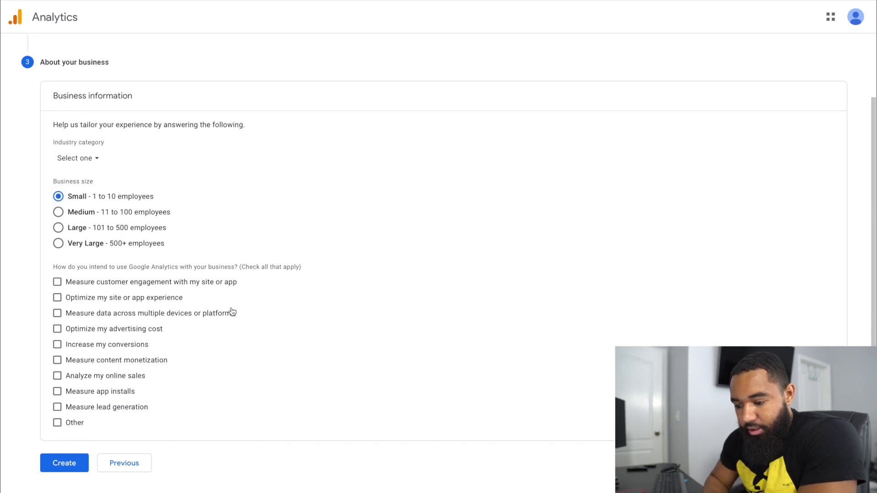
left_click(58, 284)
left_click(57, 299)
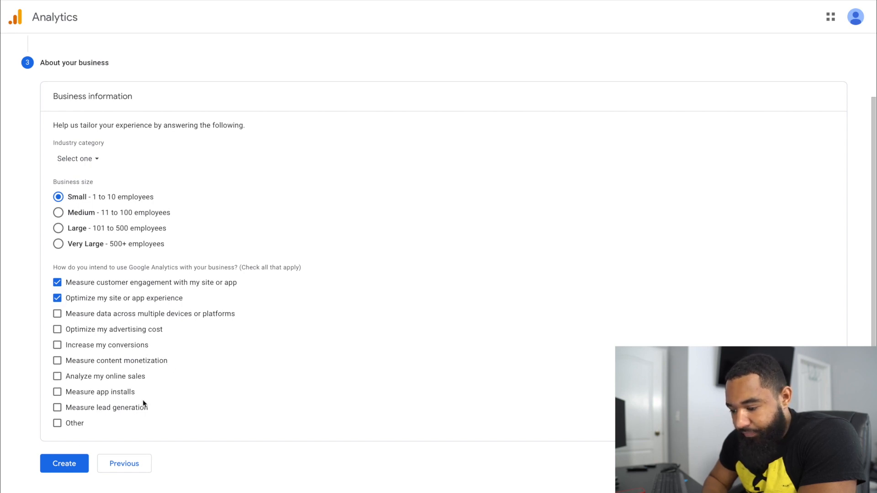
left_click(73, 465)
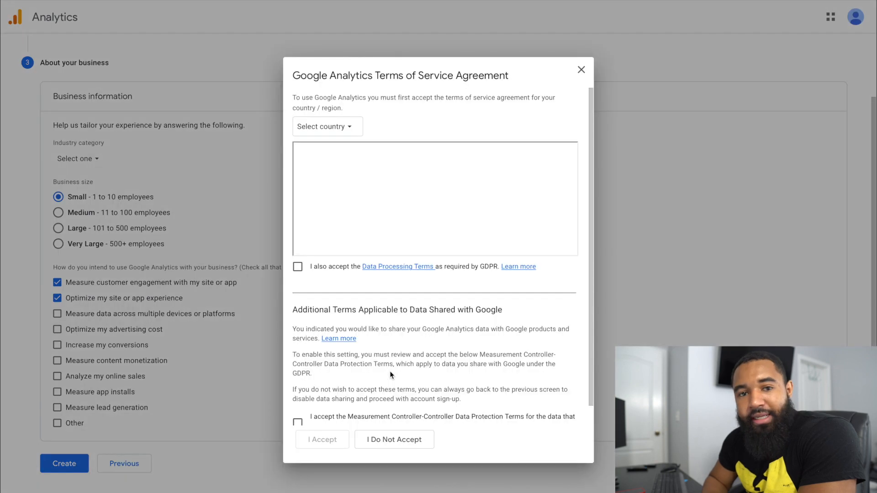
Step: Accept the Terms of Service for United States, including the Data Processing Terms and the Measurement Controller-Controller Data Protection Terms
left_click(349, 130)
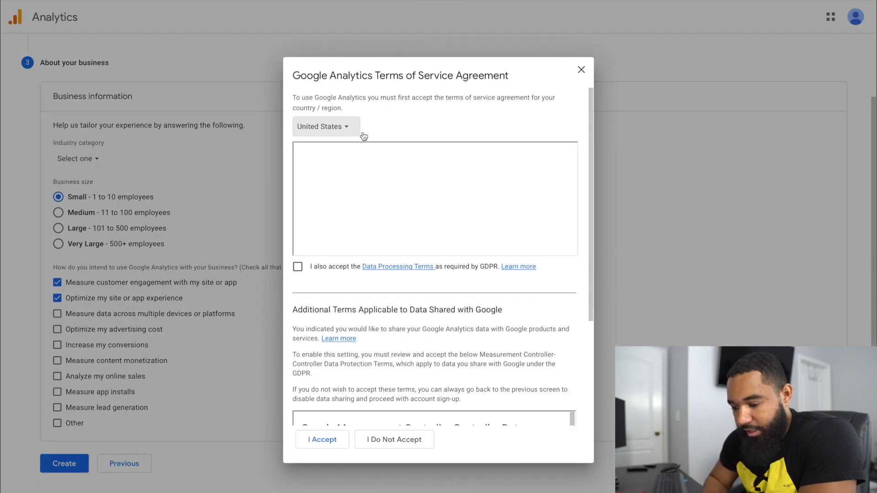
left_click(462, 122)
left_click(297, 267)
scroll(434, 305, "down", 1)
scroll(434, 306, "down", 3)
left_click(298, 402)
left_click(322, 440)
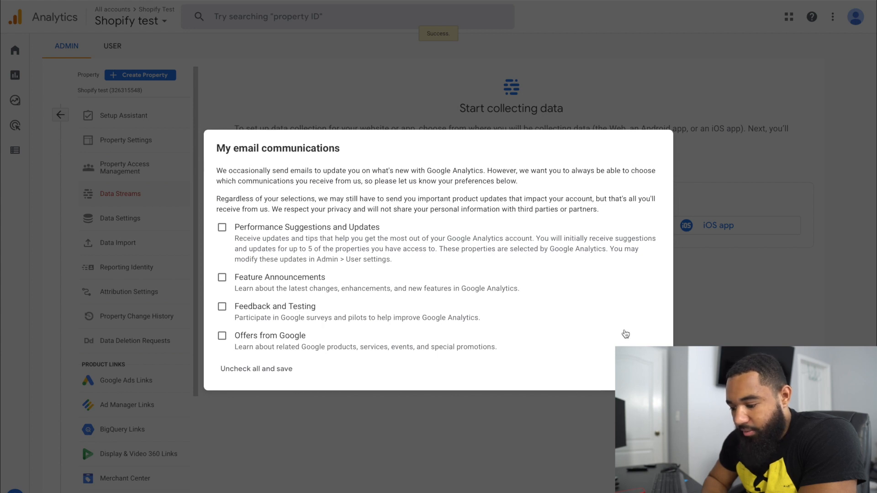
Step: Save the email communication preferences with all options unchecked and dismiss the property tour
left_click(649, 368)
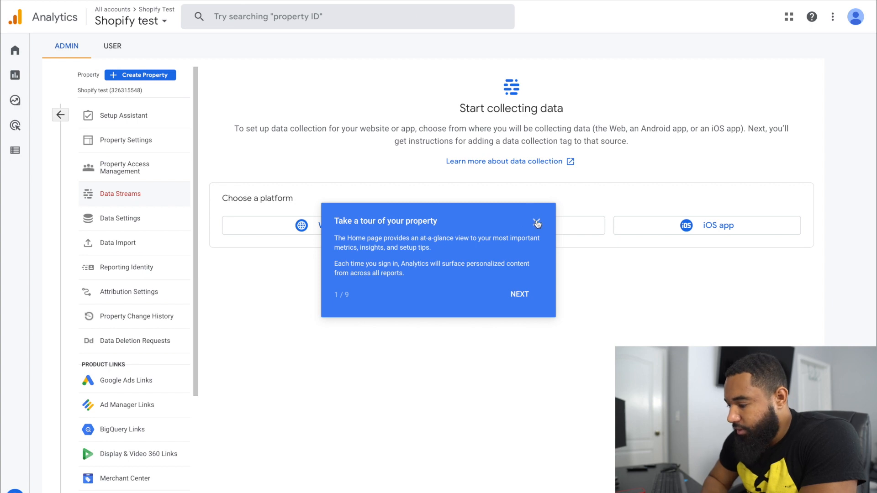
left_click(536, 222)
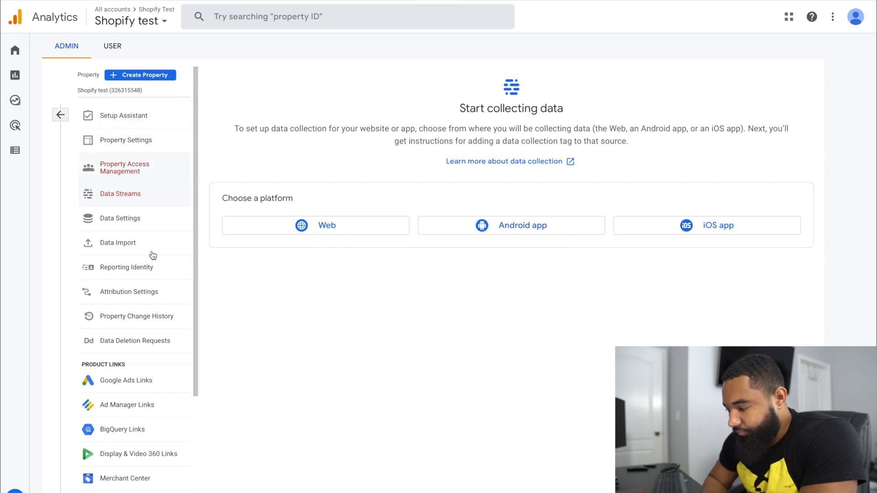
Step: Open the web data stream setup and examine the full list of enhanced measurement items and their settings
scroll(152, 255, "down", 2)
left_click(225, 221)
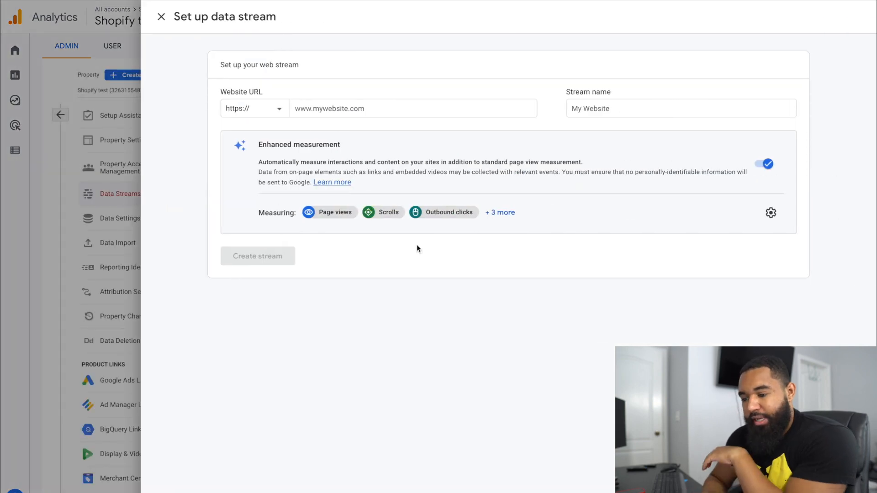
left_click(161, 17)
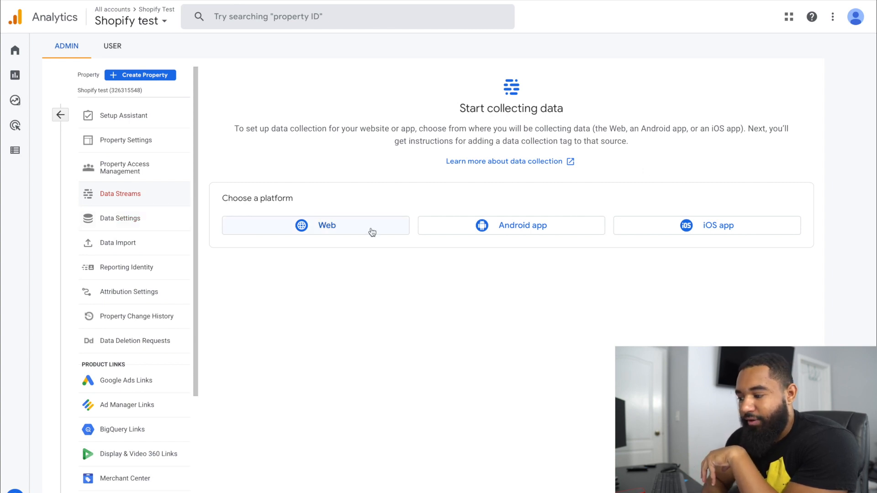
left_click(359, 232)
left_click(427, 110)
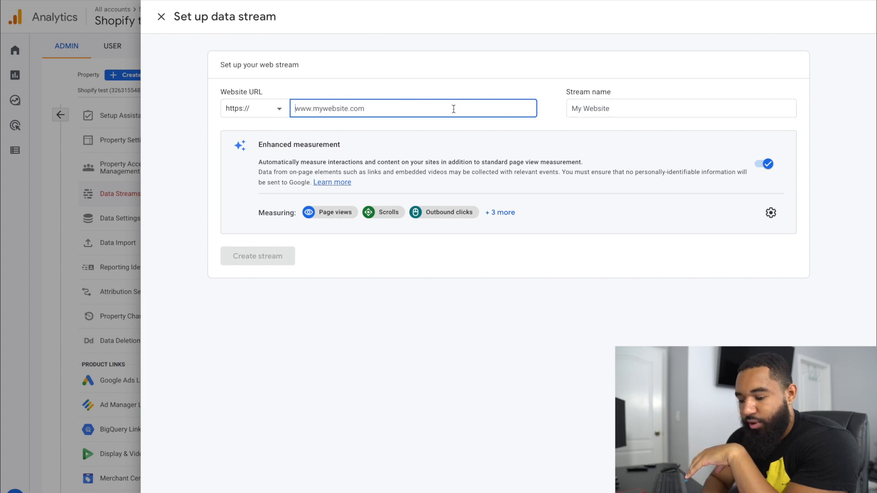
left_click(512, 215)
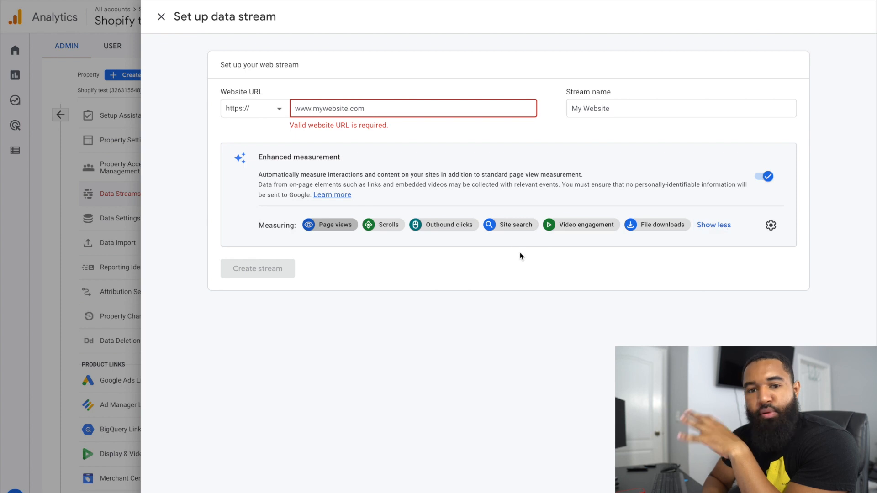
left_click(770, 225)
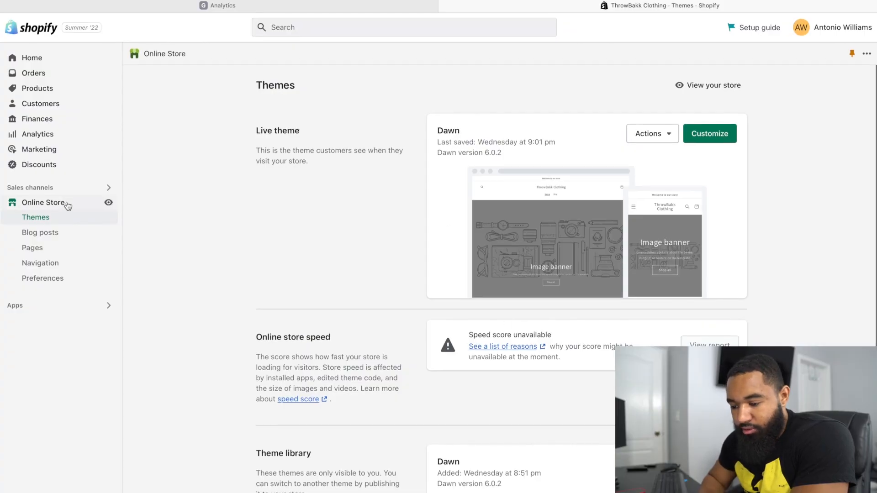
Step: Switch to Shopify and examine the Google Analytics section of the Online Store preferences
left_click(59, 279)
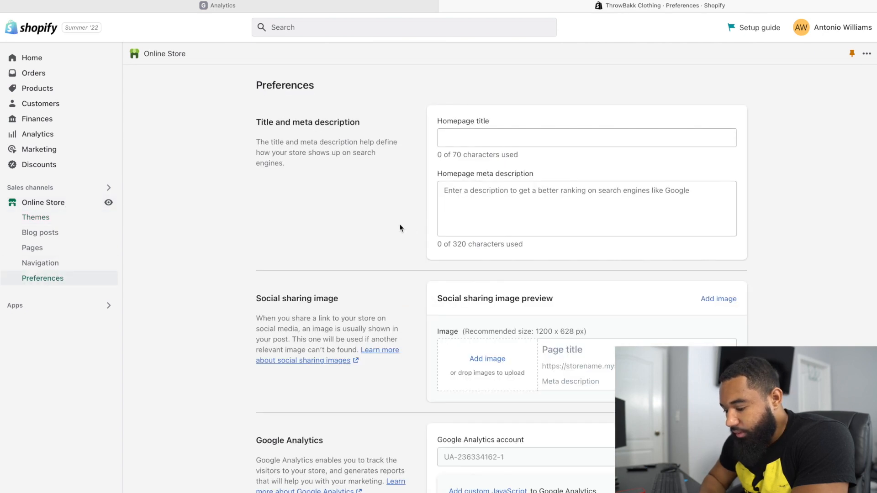
scroll(653, 292, "down", 3)
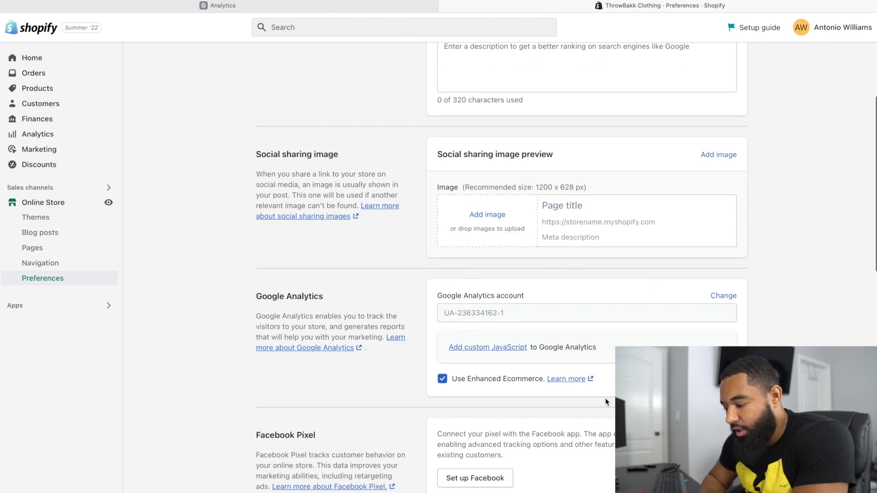
scroll(605, 401, "down", 1)
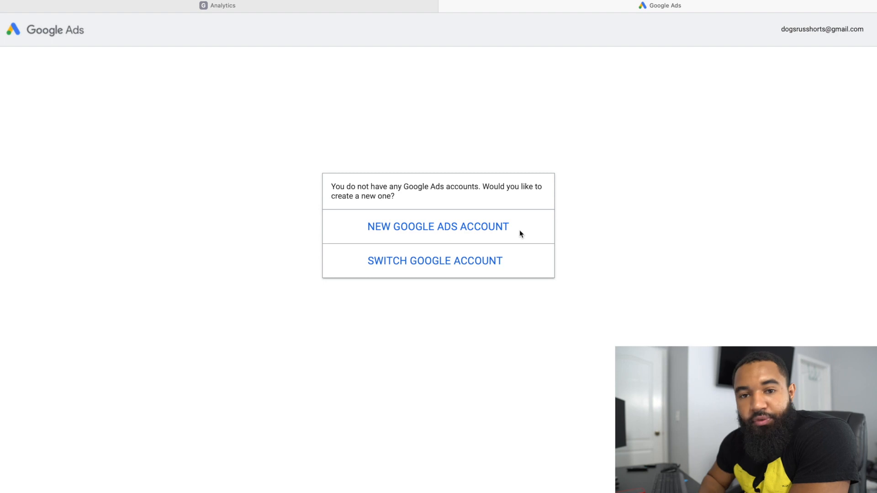
Step: Switch to Google Ads, create an account without a campaign in Expert Mode using United States, New York time and US Dollar, and open it
left_click(492, 227)
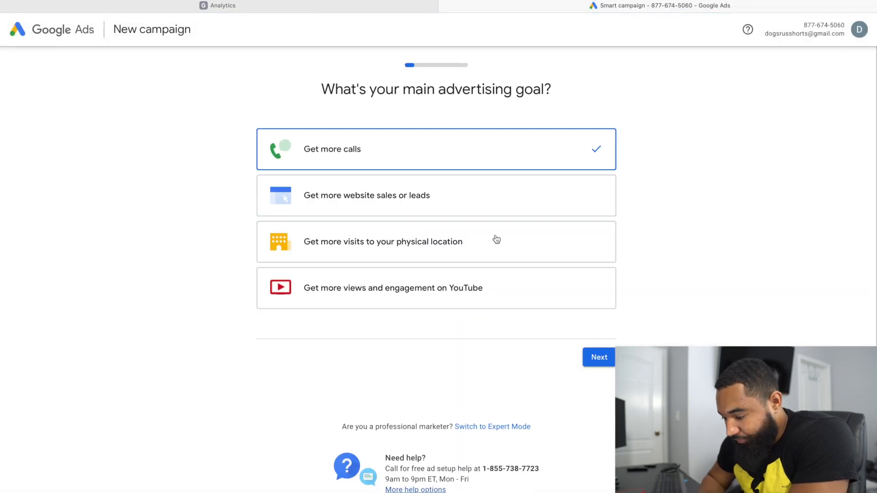
scroll(488, 243, "down", 1)
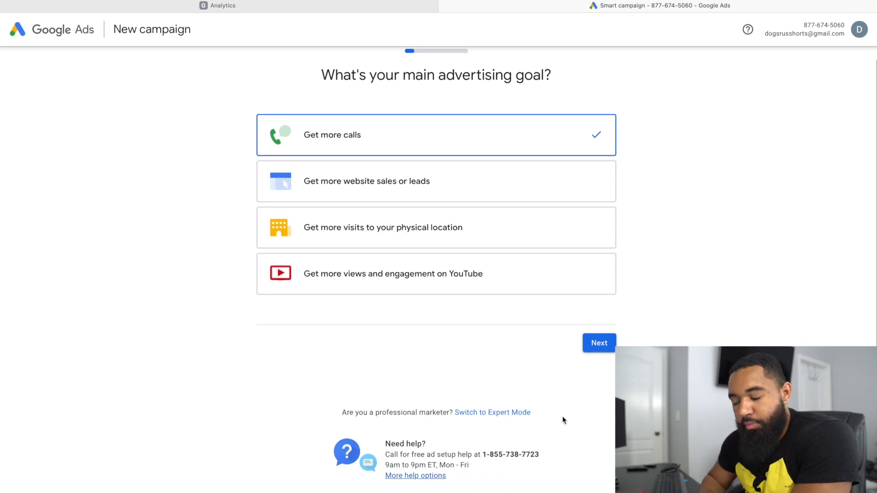
left_click(488, 412)
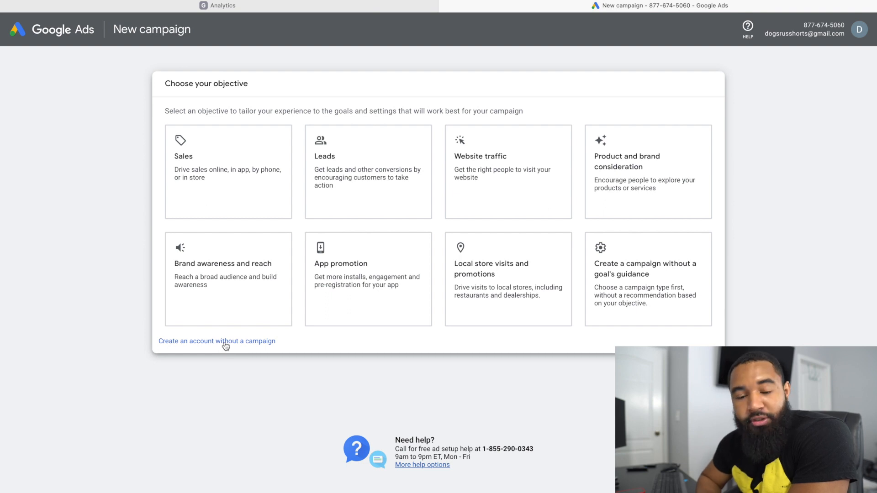
left_click(227, 347)
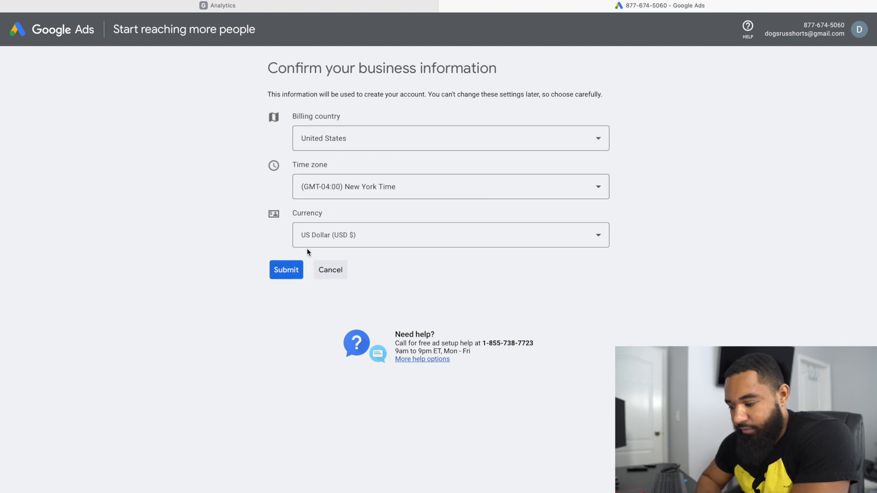
left_click(293, 270)
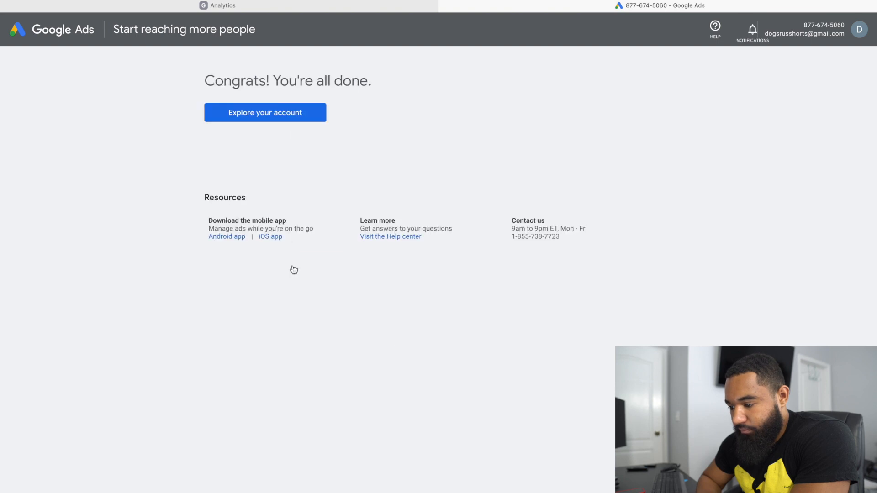
left_click(289, 119)
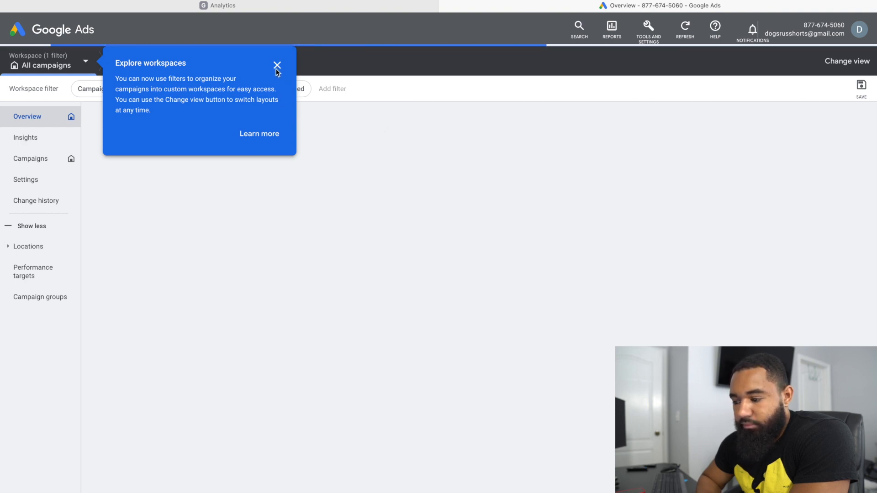
left_click(277, 65)
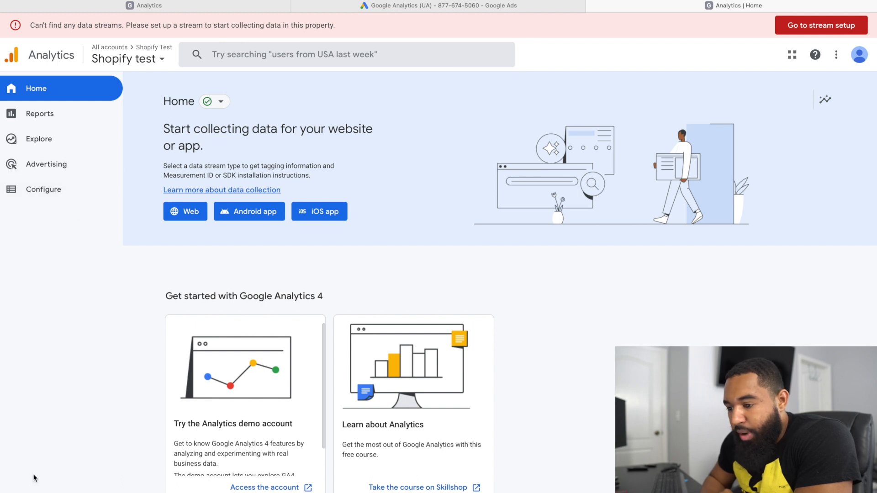
Step: Switch to Analytics, start a Google Ads link for the Shopify test property, and select the managed Google Ads account
left_click(13, 486)
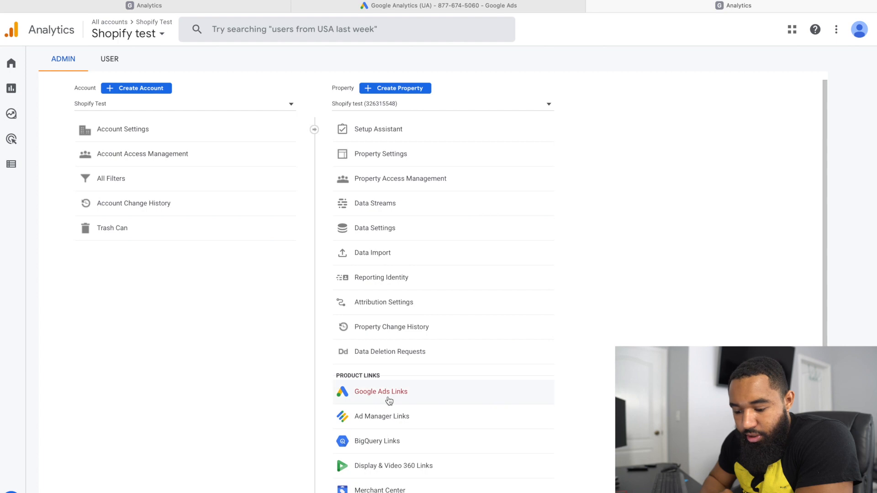
scroll(388, 397, "down", 1)
left_click(401, 387)
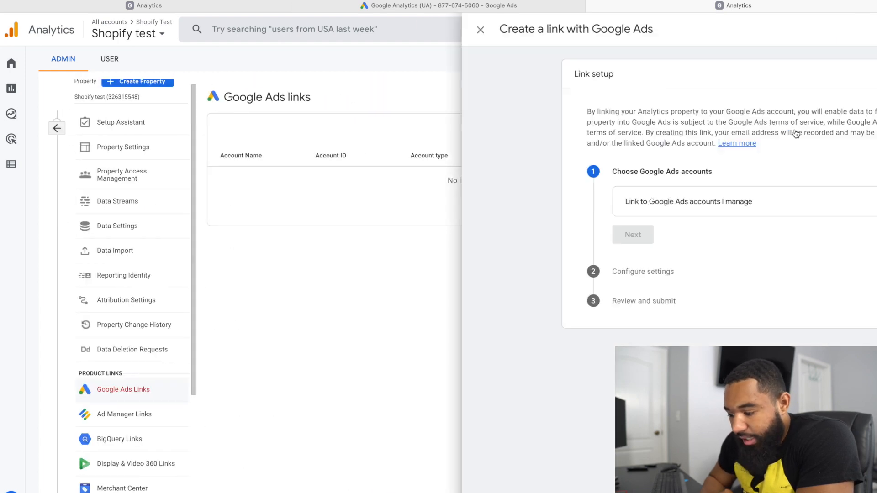
left_click(795, 133)
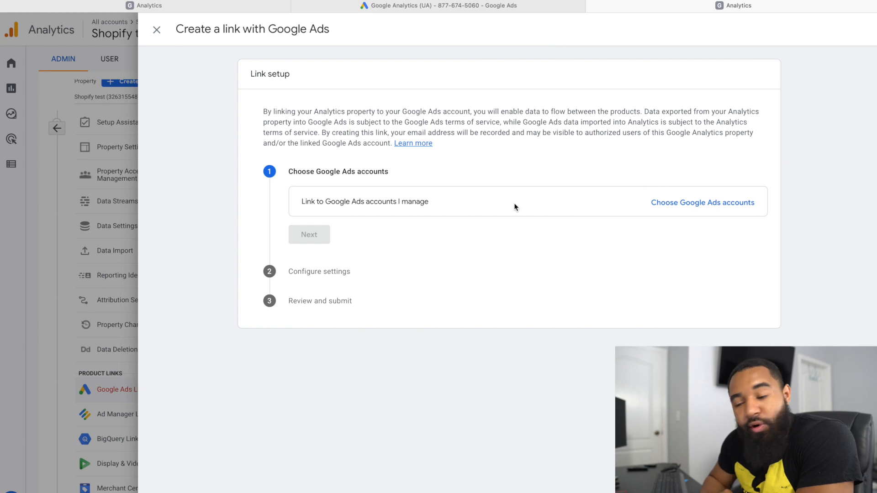
left_click(718, 206)
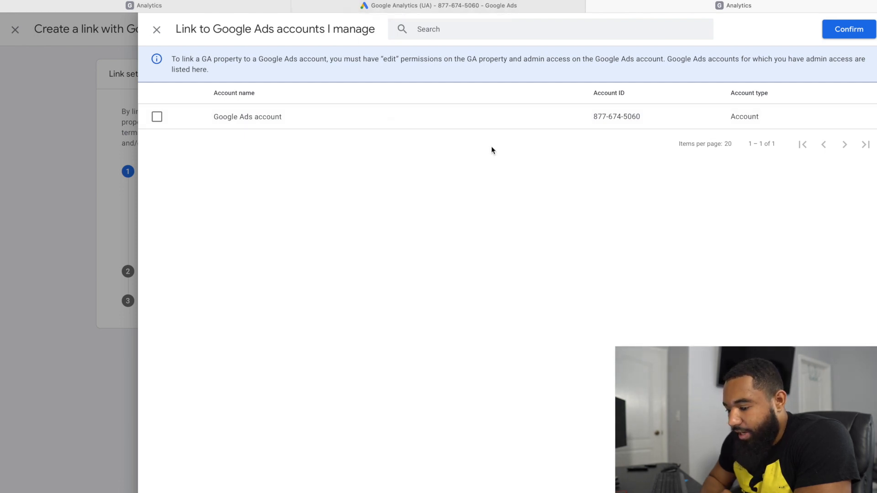
left_click(158, 118)
left_click(159, 118)
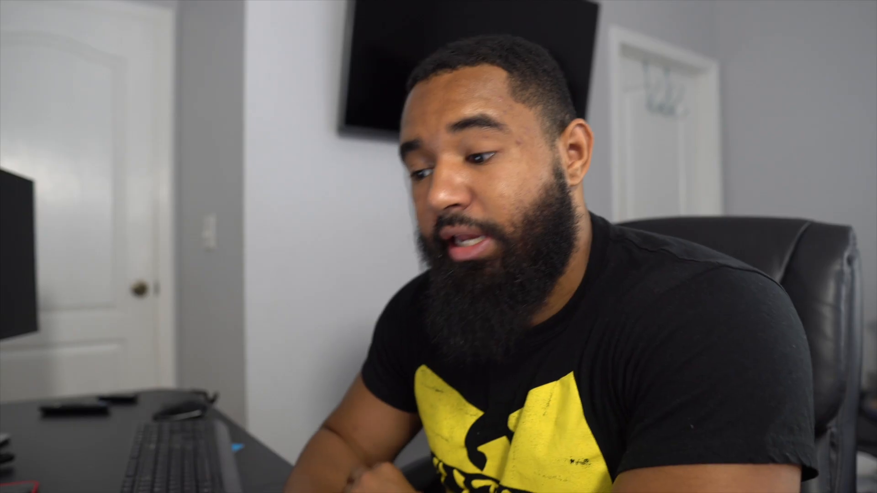
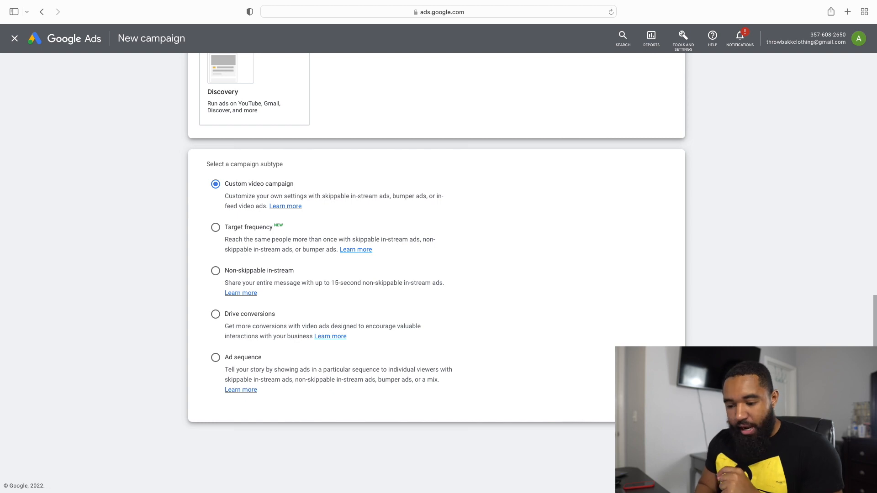
Step: Continue with the Custom video campaign subtype and name the campaign "Shopify Prospecting campaign 1"
left_click(662, 444)
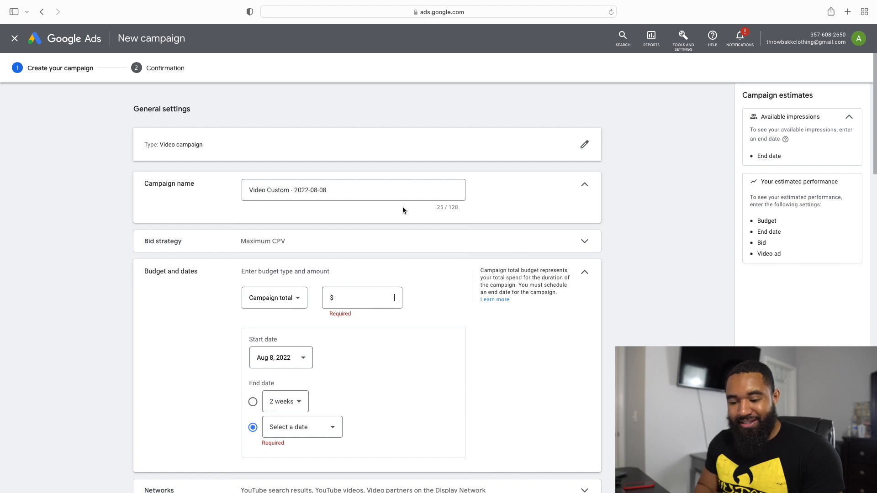
left_click(396, 195)
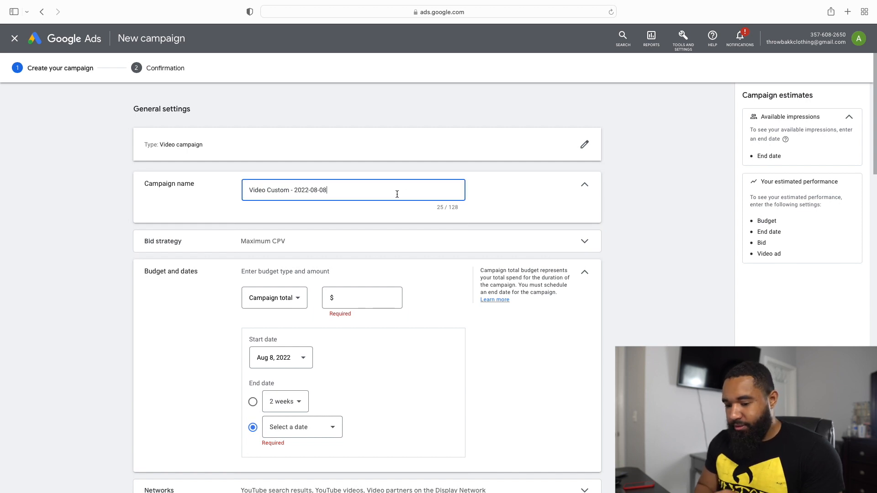
key("BackSpace")
key("BackSpace")
key("BackSpace")
key("BackSpace")
key("BackSpace")
key("BackSpace")
key("BackSpace")
key("BackSpace")
key("BackSpace")
key("BackSpace")
key("BackSpace")
key("BackSpace")
key("BackSpace")
key("BackSpace")
key("BackSpace")
key("BackSpace")
key("BackSpace")
key("BackSpace")
key("BackSpace")
key("BackSpace")
key("BackSpace")
key("BackSpace")
key("BackSpace")
key("BackSpace")
key("BackSpace")
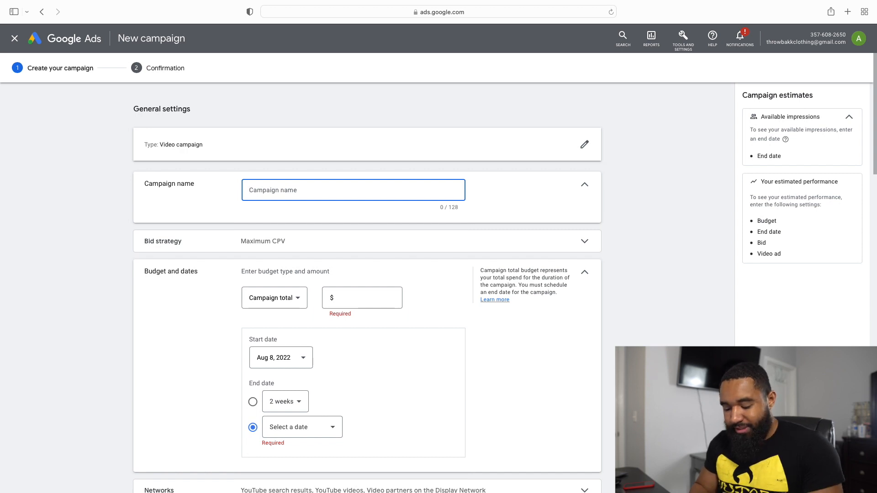
type("Sho")
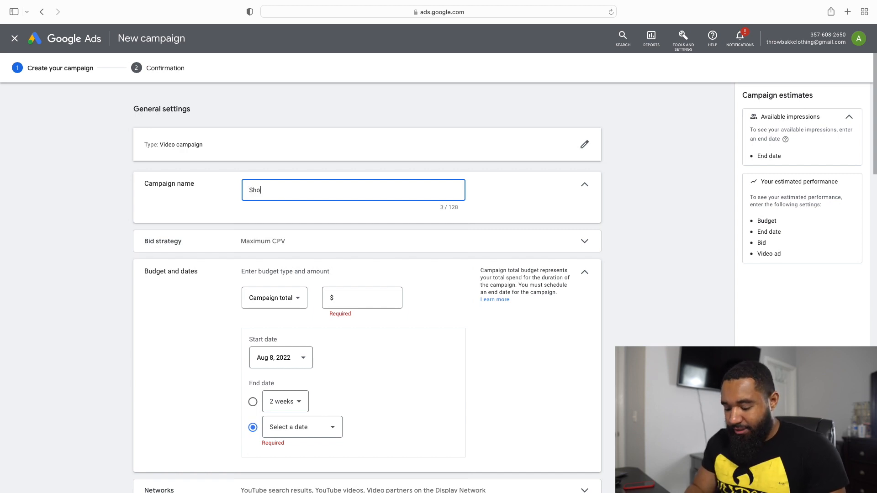
type("pify Prospect")
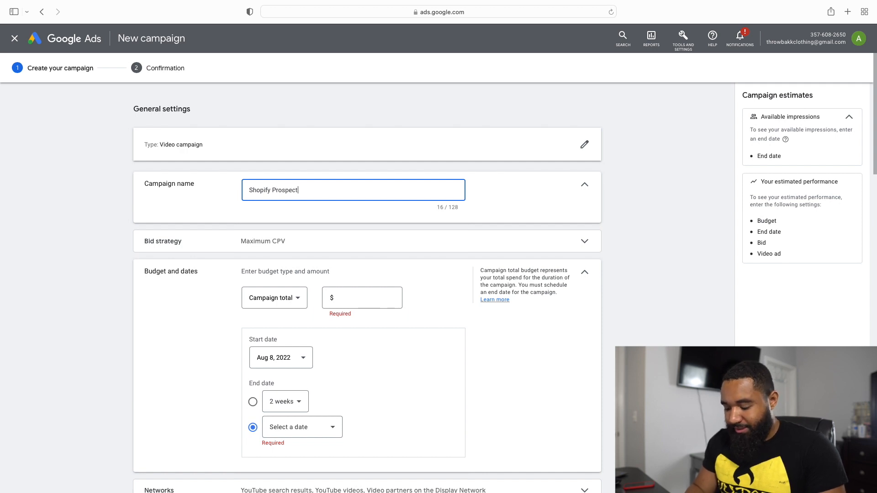
type("ing")
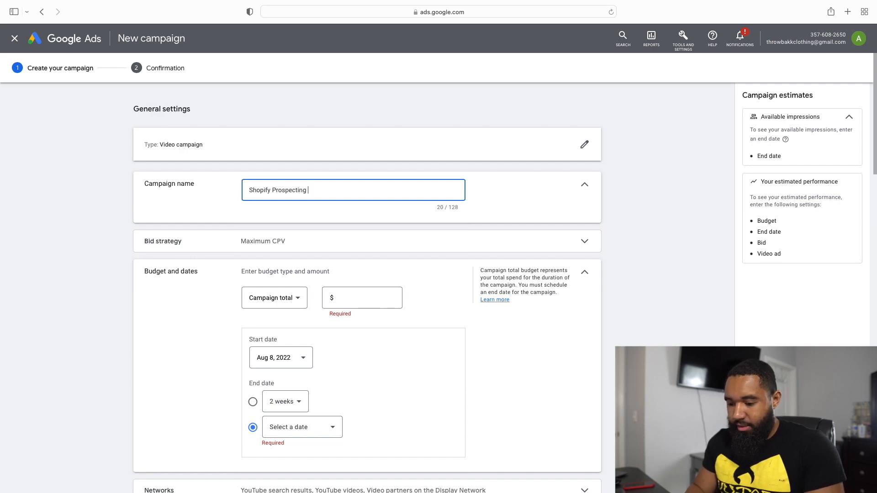
type(" campaign 1")
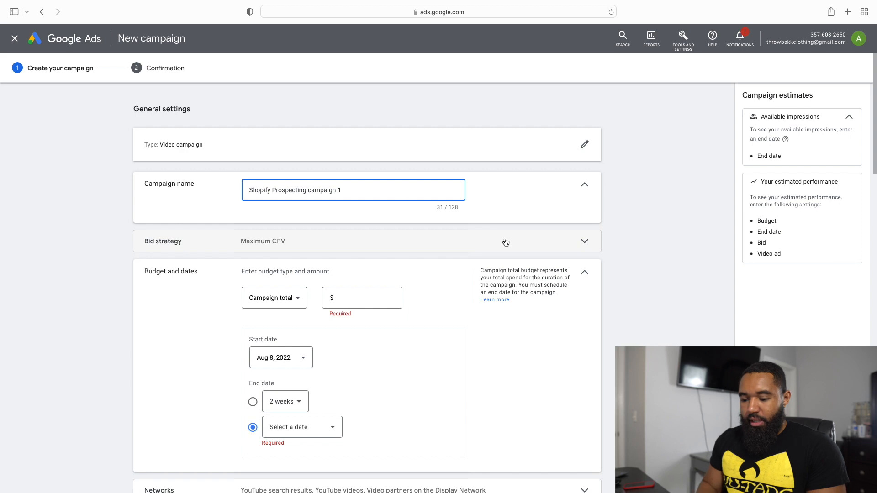
Step: Try the Target CPM bid strategy for the campaign, then return it to Maximum CPV
left_click(586, 243)
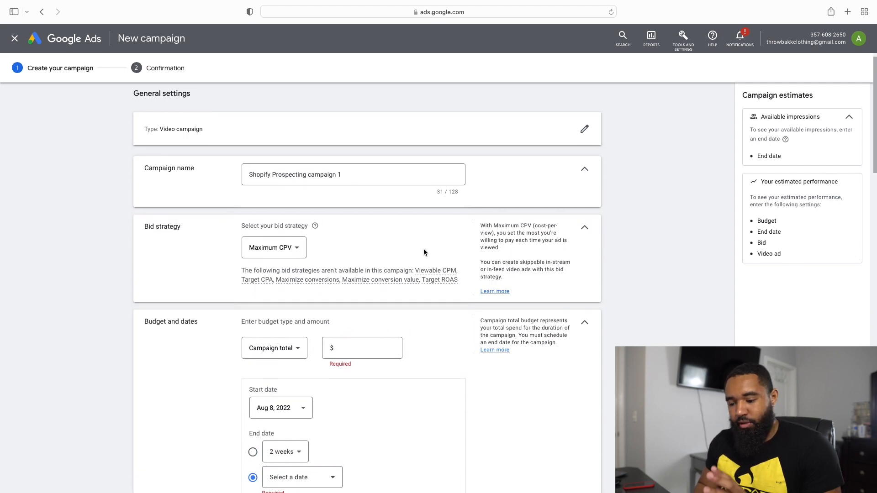
left_click(293, 255)
left_click(325, 244)
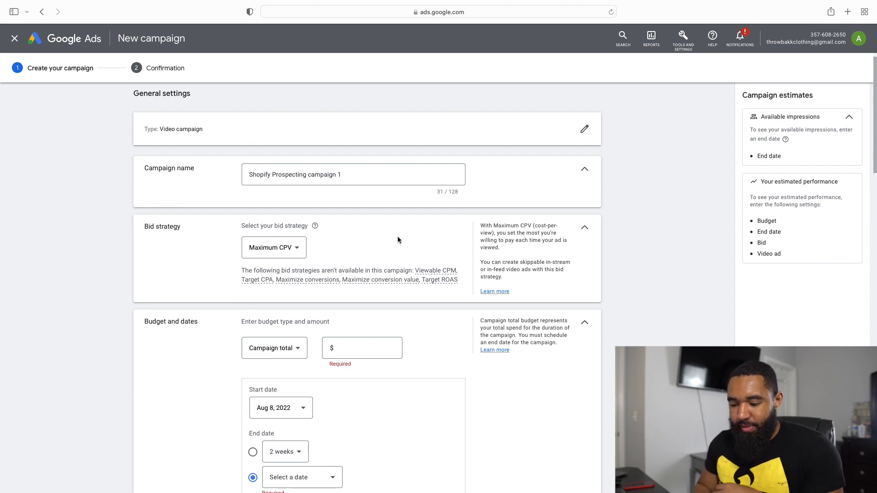
left_click(302, 251)
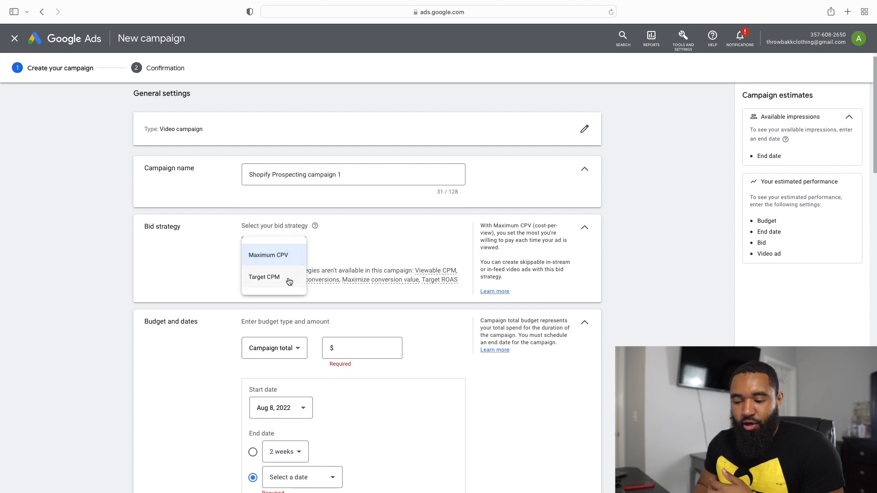
left_click(288, 282)
left_click(287, 247)
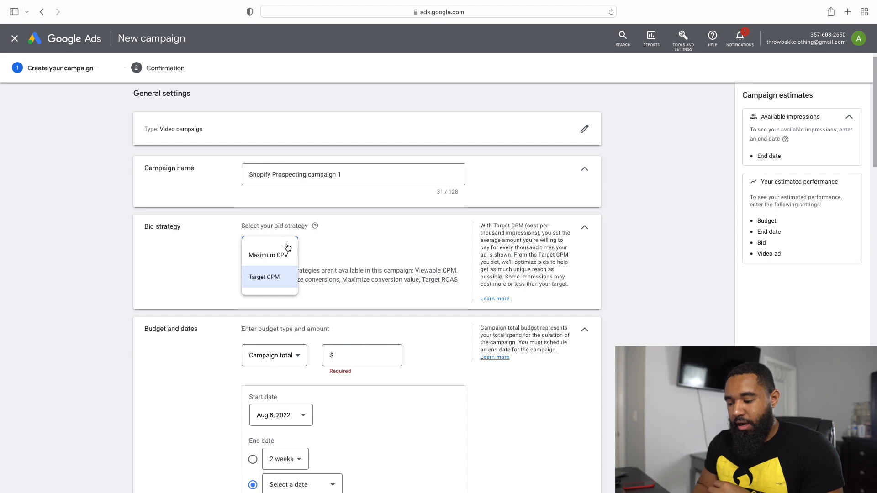
left_click(283, 254)
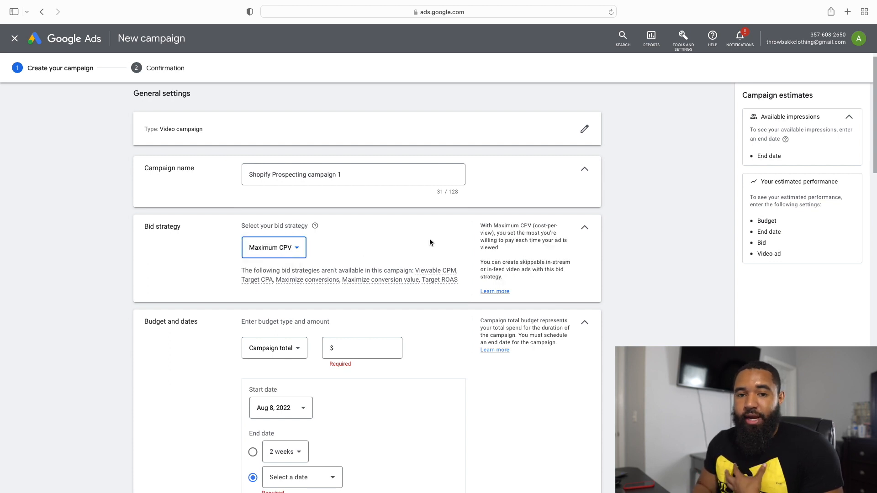
Step: Change the budget type to Daily and set the amount to $20.00
scroll(430, 242, "down", 5)
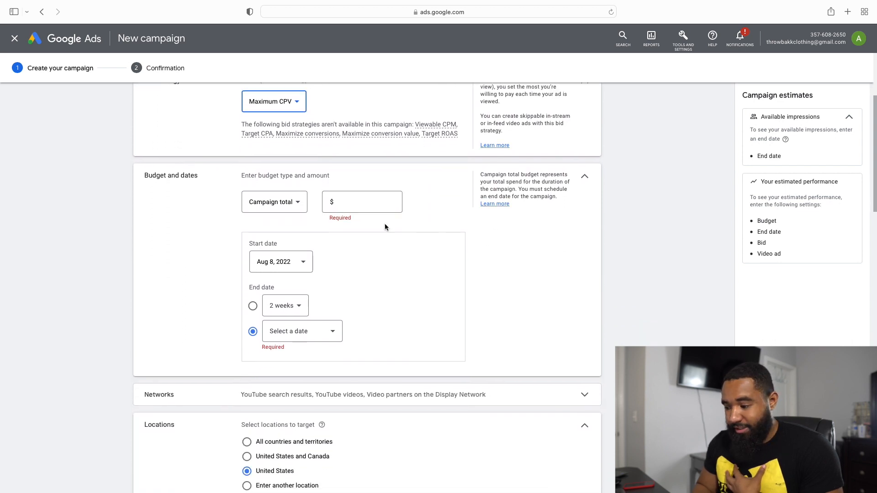
left_click(287, 205)
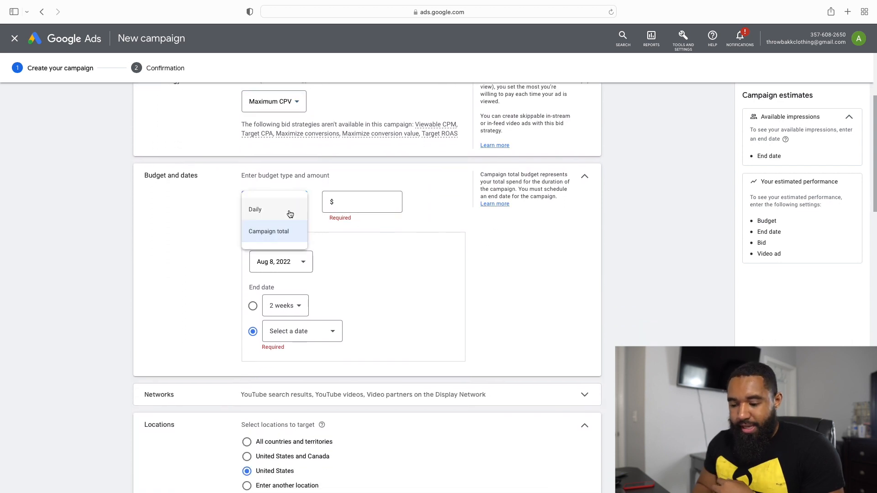
left_click(289, 212)
left_click(362, 202)
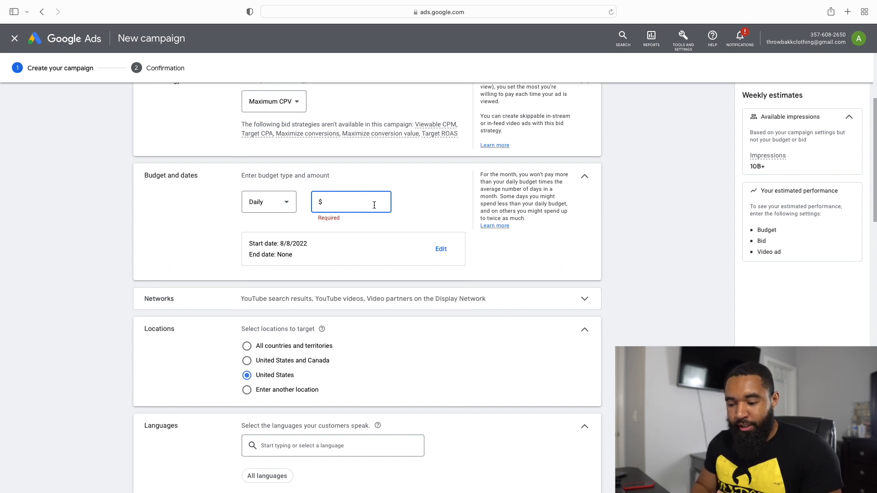
type("20.00")
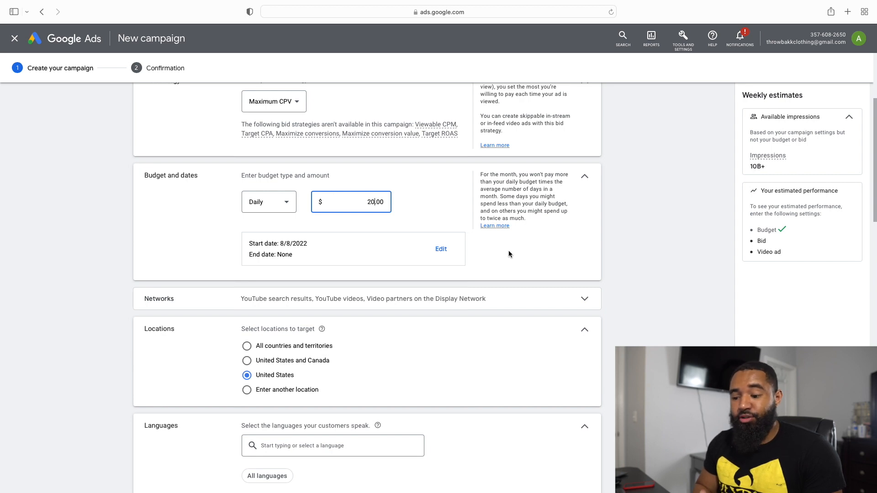
Step: Exclude video partners on the Display Network from the campaign's networks
scroll(509, 250, "down", 2)
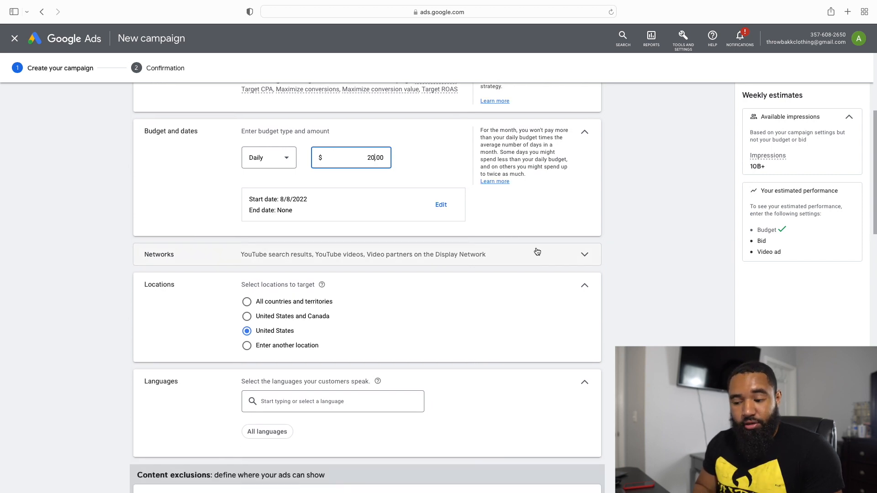
left_click(537, 252)
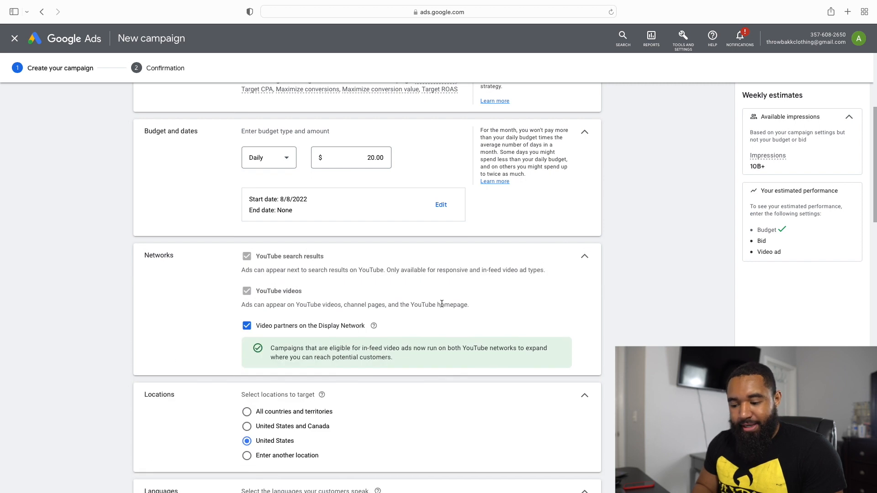
scroll(211, 276, "down", 1)
left_click(246, 294)
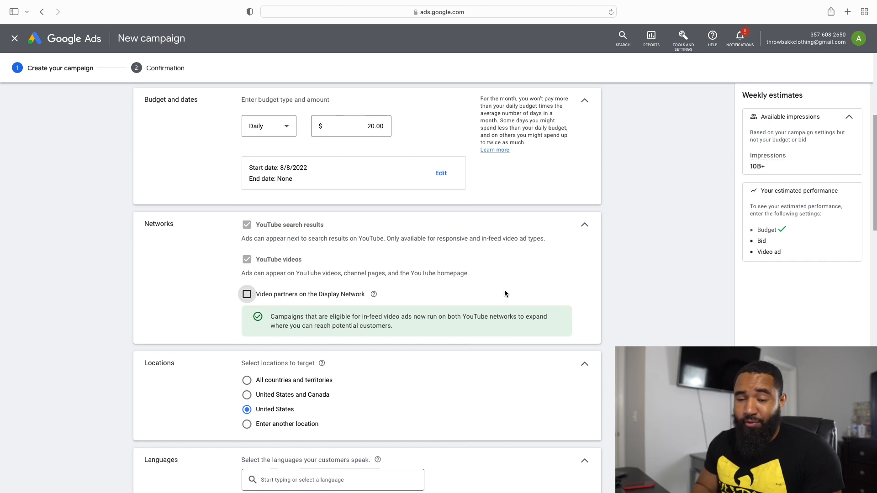
Step: Set the campaign's inventory type under the content exclusions to Expanded inventory
scroll(504, 290, "down", 3)
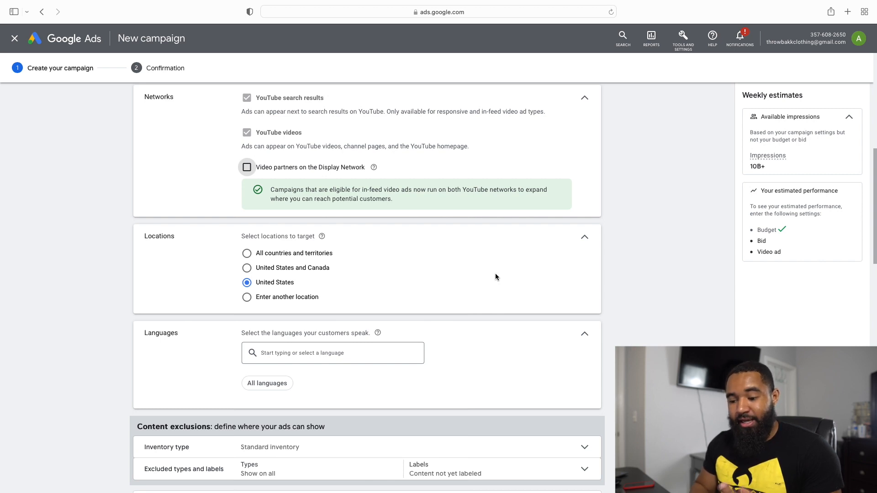
scroll(495, 276, "down", 2)
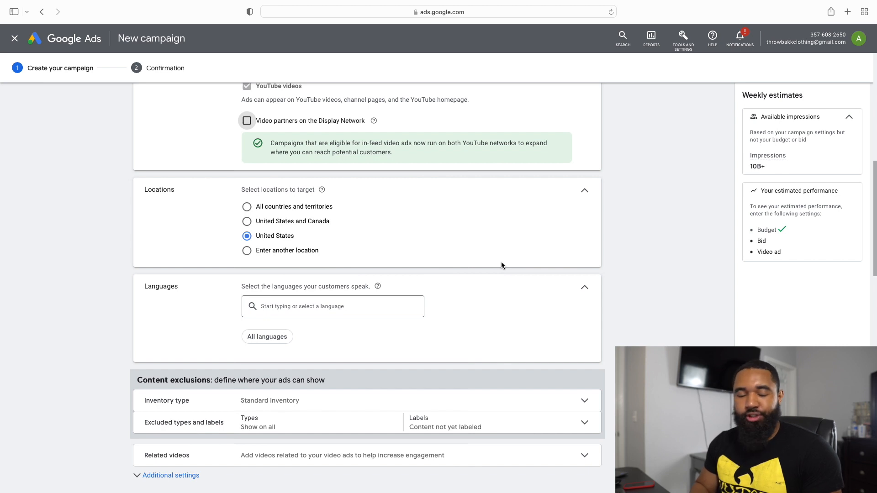
scroll(500, 263, "down", 4)
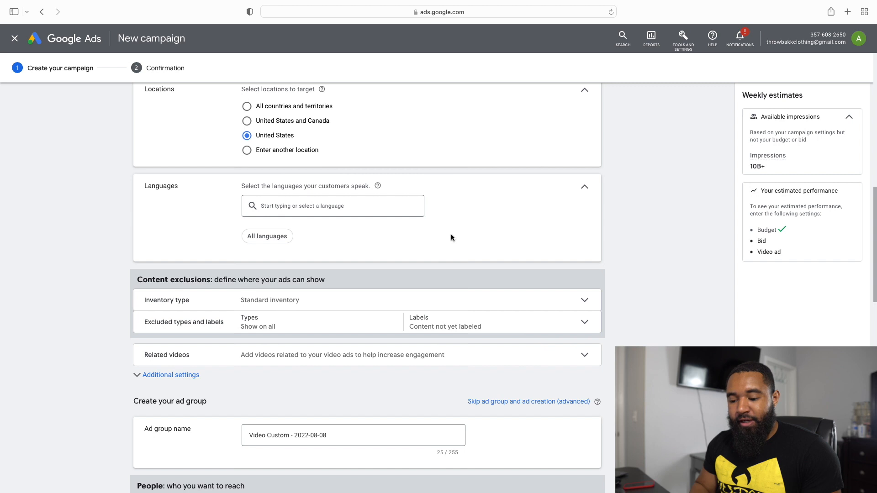
scroll(451, 234, "down", 1)
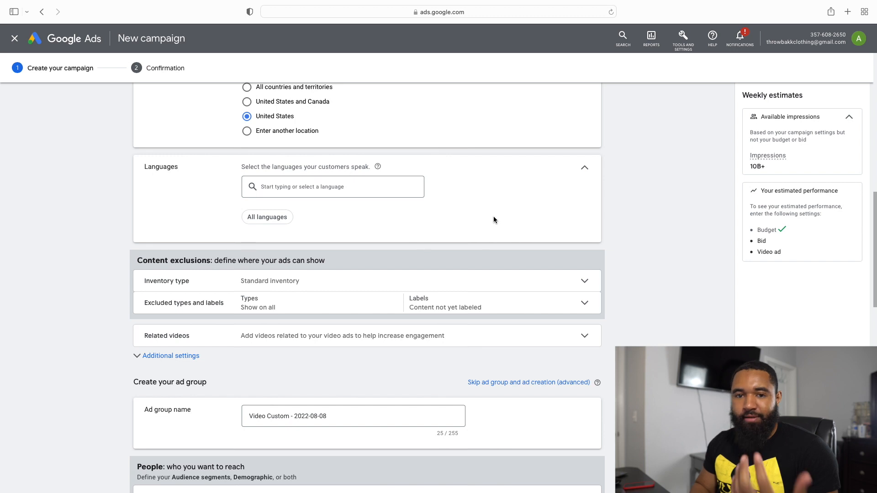
scroll(493, 220, "down", 2)
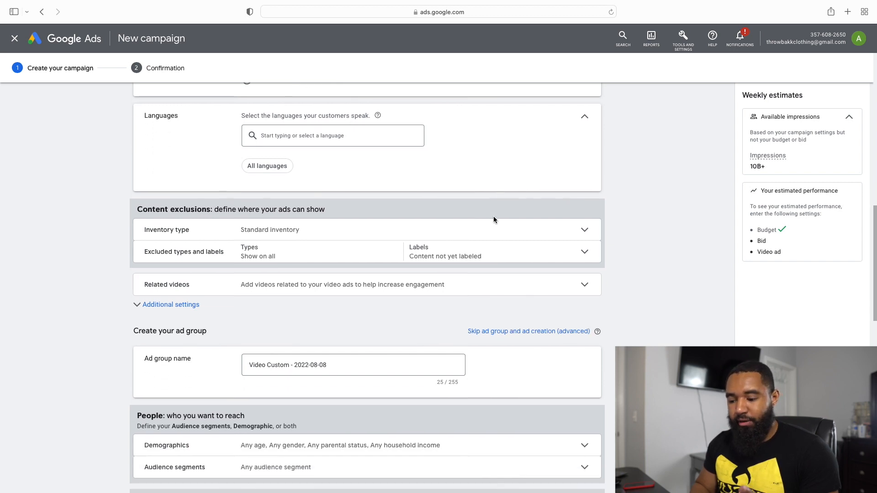
left_click(540, 235)
scroll(354, 311, "down", 1)
scroll(293, 276, "down", 1)
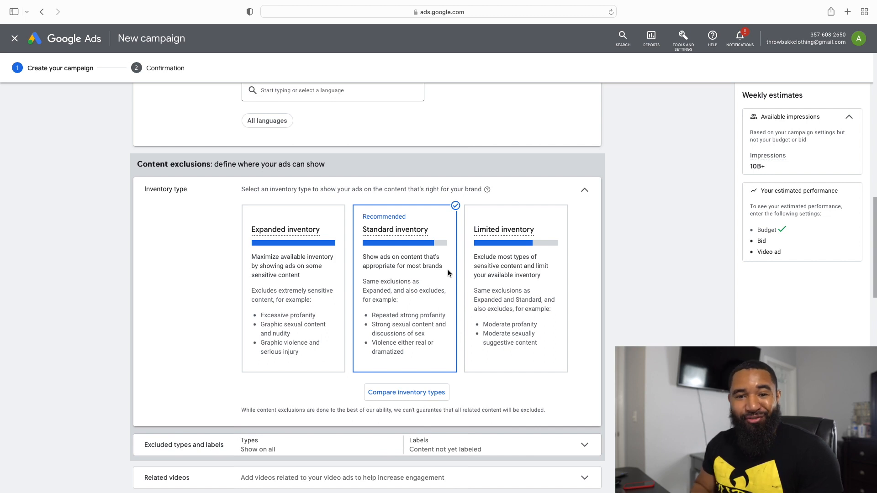
left_click(319, 299)
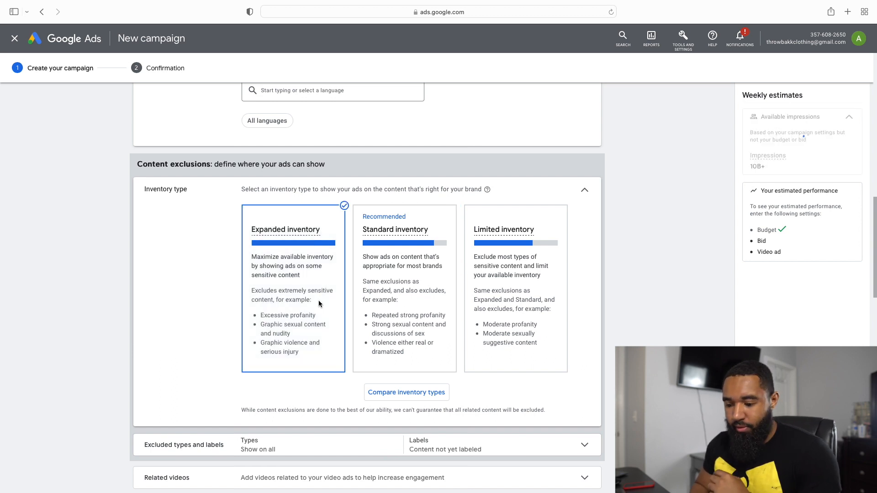
Step: Exclude live streaming videos and embedded YouTube videos from the content types where the ads can show
scroll(409, 291, "down", 5)
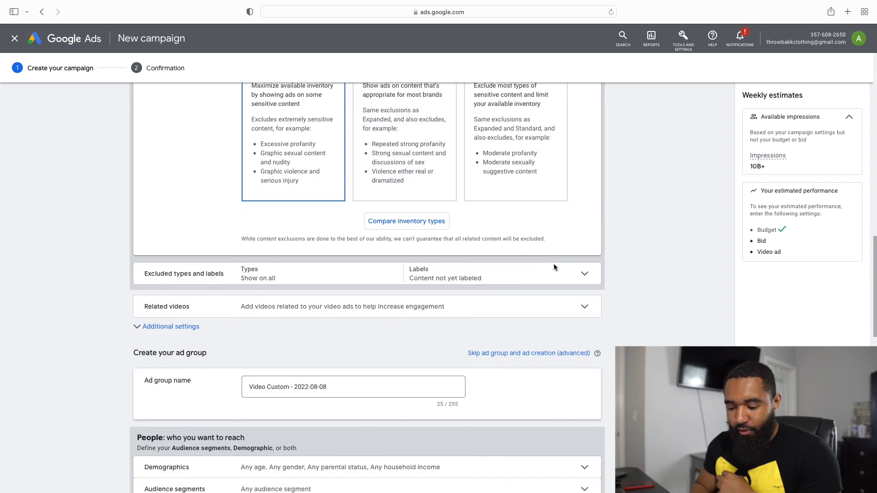
left_click(596, 272)
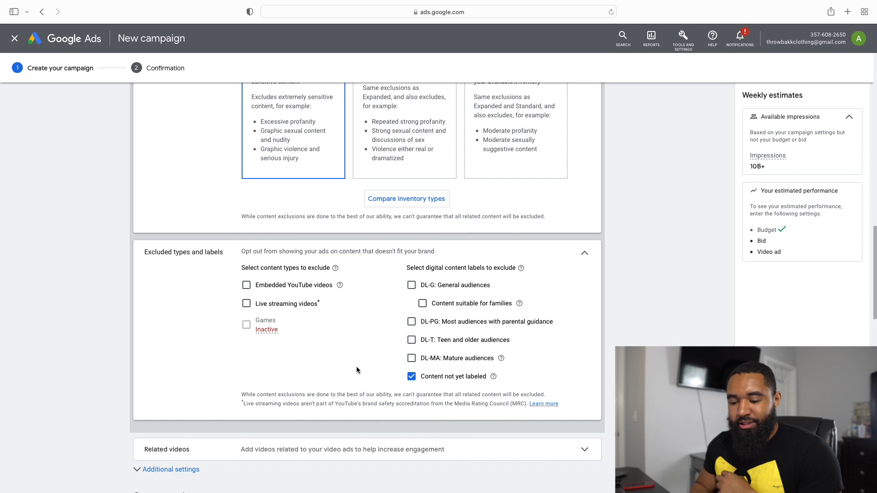
left_click(246, 305)
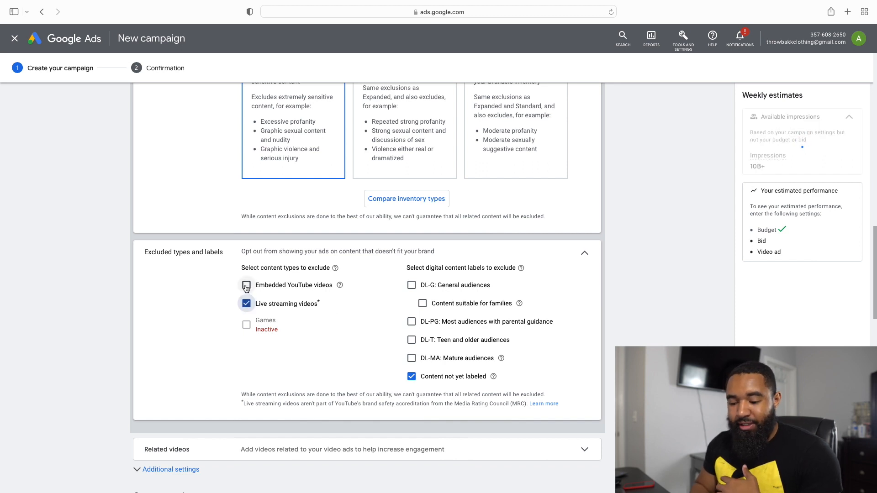
left_click(246, 286)
scroll(349, 288, "down", 1)
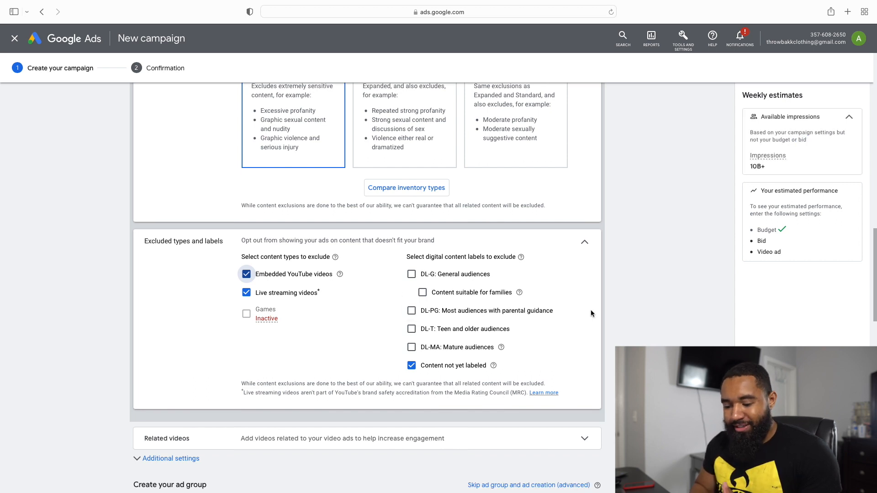
scroll(590, 309, "down", 3)
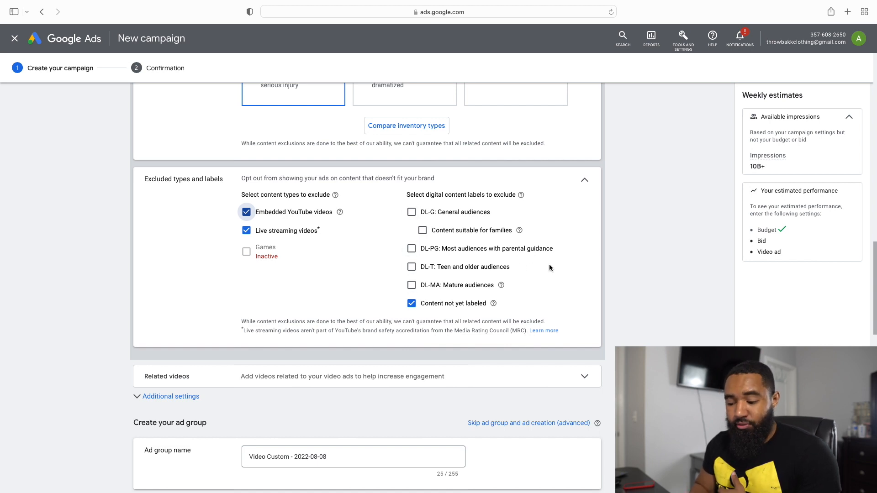
scroll(549, 268, "up", 3)
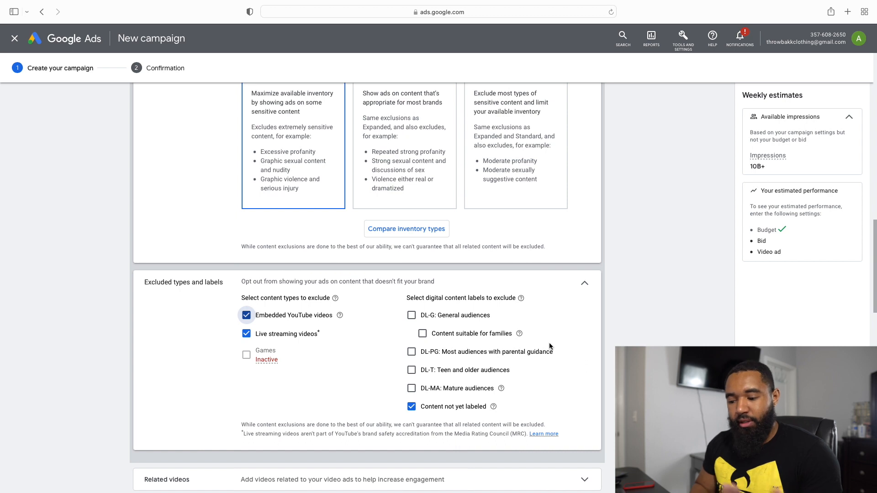
scroll(550, 346, "down", 1)
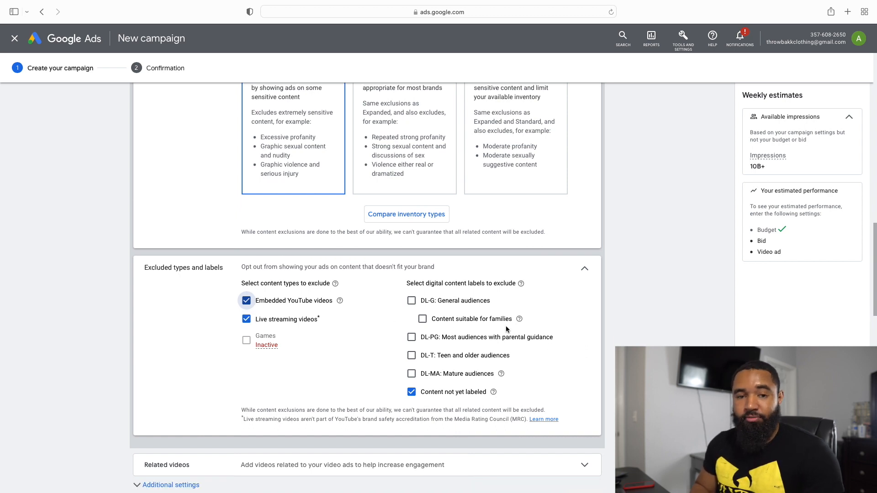
Step: Open the related videos settings of the campaign
scroll(506, 327, "down", 4)
scroll(505, 325, "down", 4)
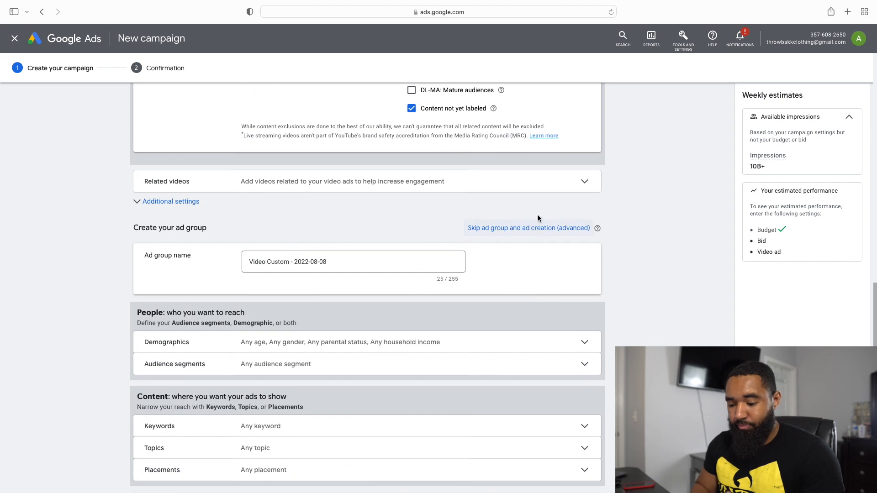
left_click(548, 184)
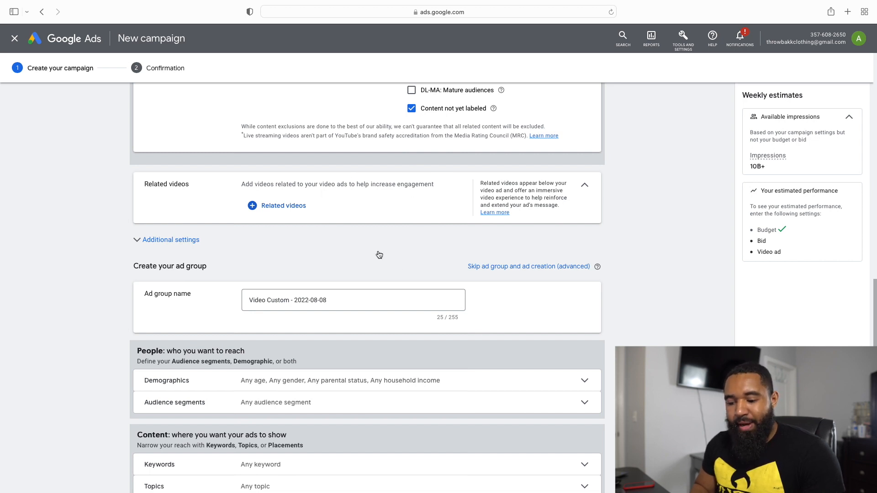
Step: Open the demographic targeting options of the new ad group
scroll(446, 249, "down", 4)
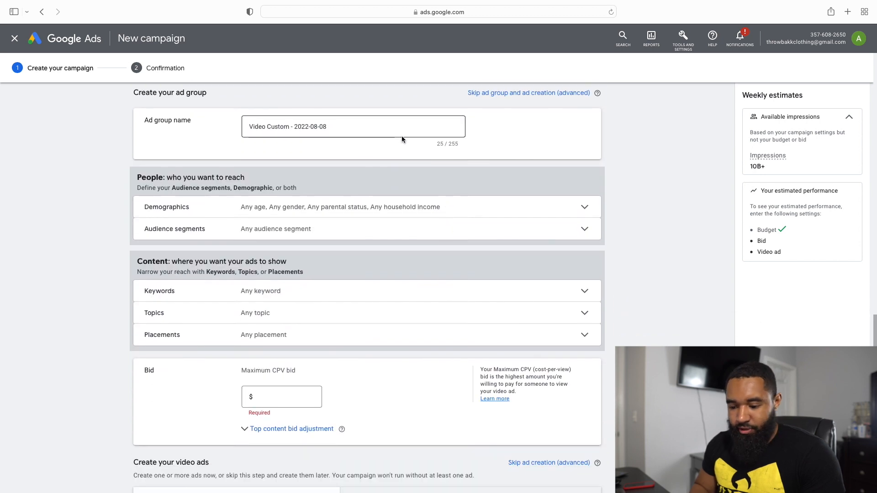
scroll(404, 137, "up", 8)
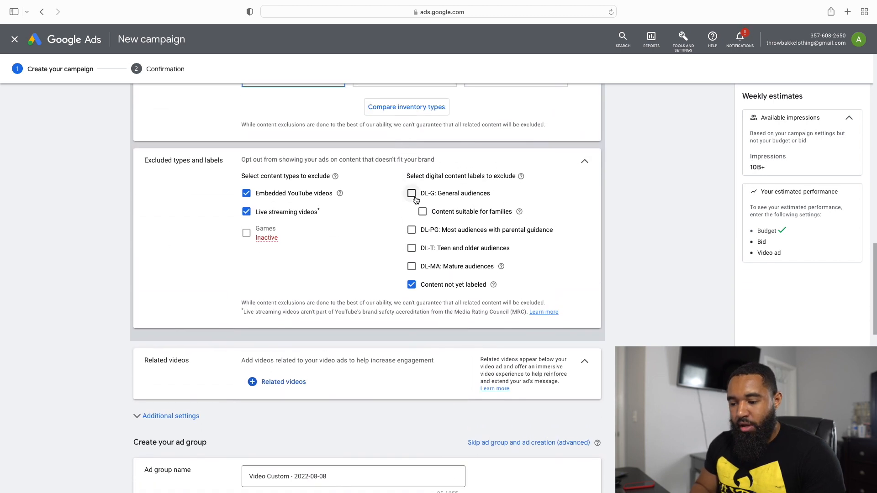
scroll(413, 196, "down", 4)
scroll(390, 240, "down", 2)
scroll(390, 240, "down", 1)
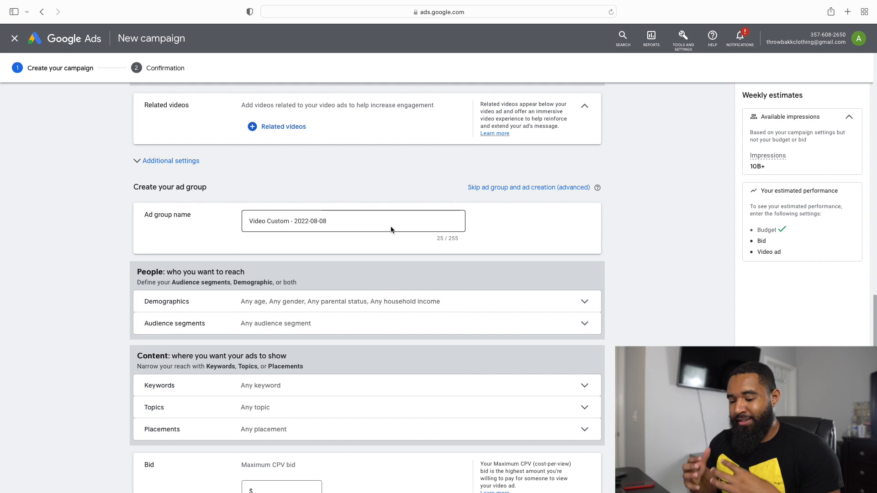
scroll(390, 226, "down", 3)
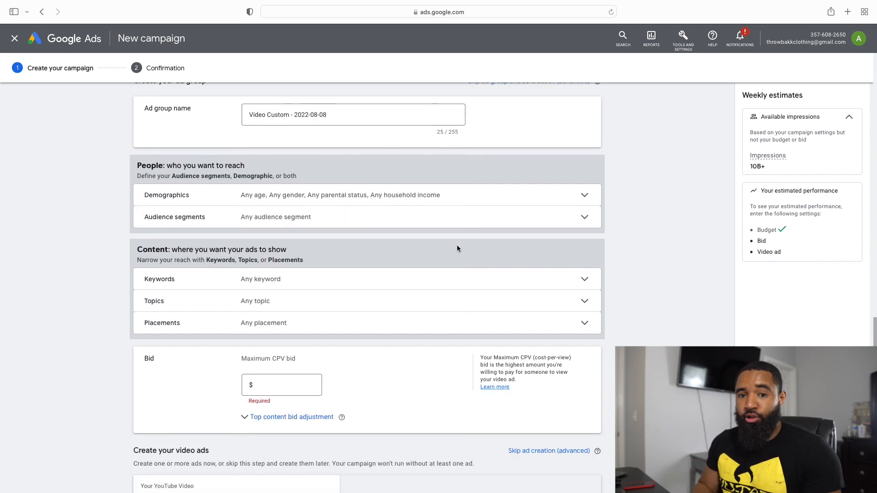
left_click(520, 203)
scroll(469, 286, "down", 1)
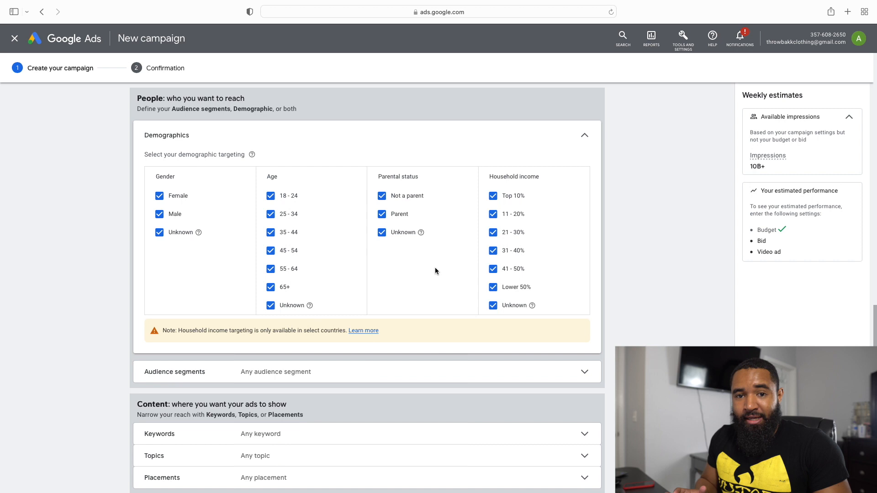
scroll(434, 271, "down", 1)
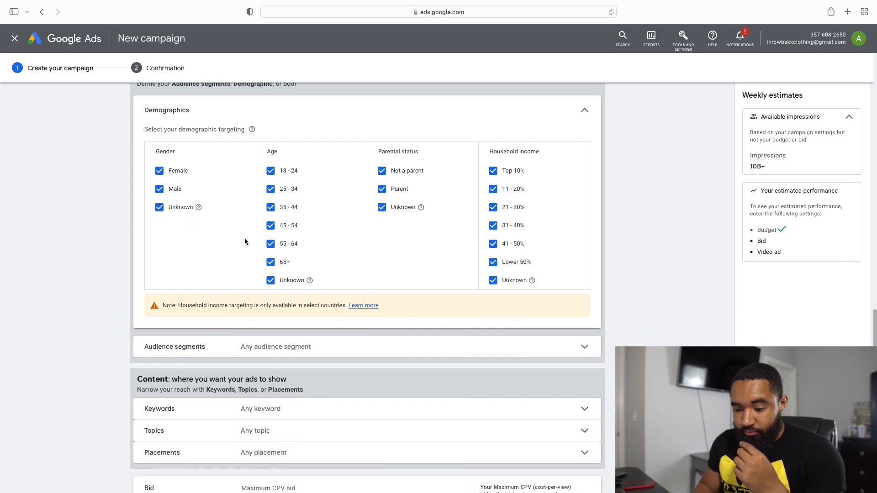
scroll(183, 201, "up", 1)
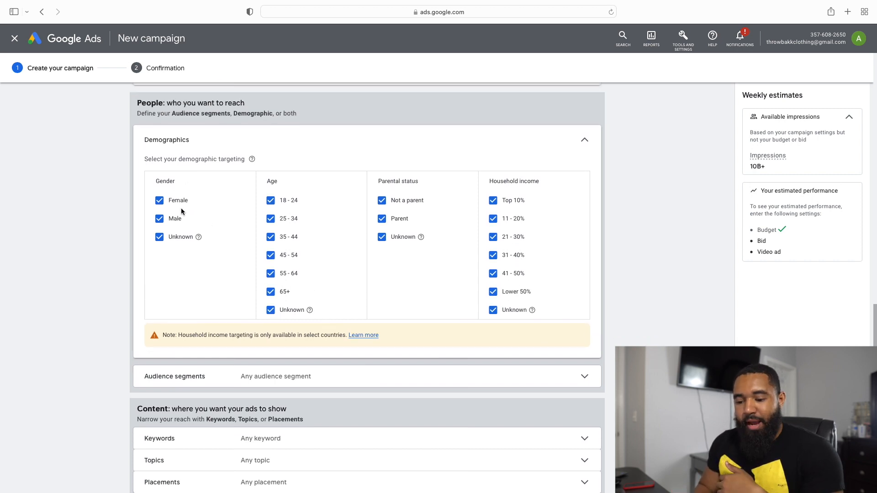
left_click(161, 221)
left_click(159, 237)
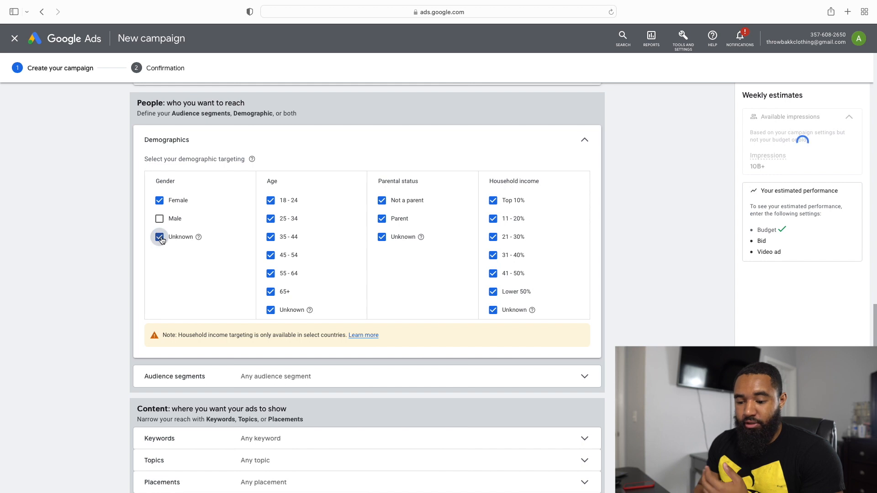
left_click(159, 219)
left_click(160, 237)
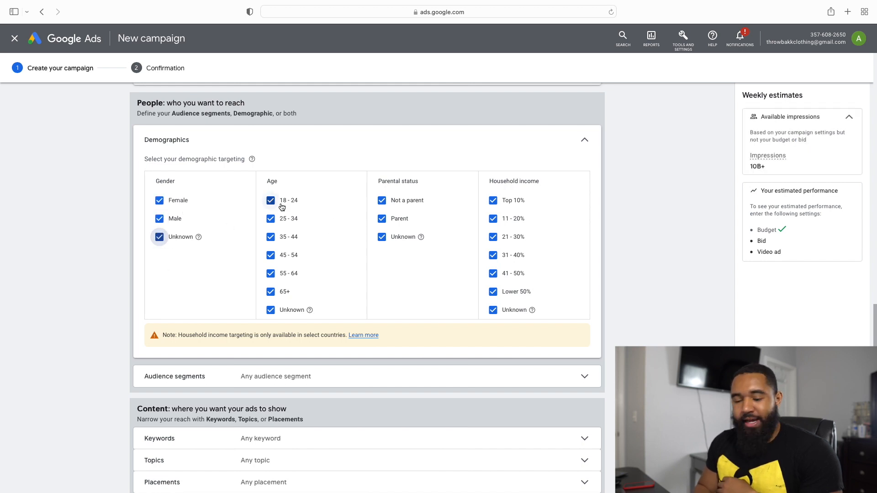
left_click(277, 219)
left_click(272, 237)
left_click(272, 254)
left_click(271, 237)
left_click(271, 219)
left_click(271, 255)
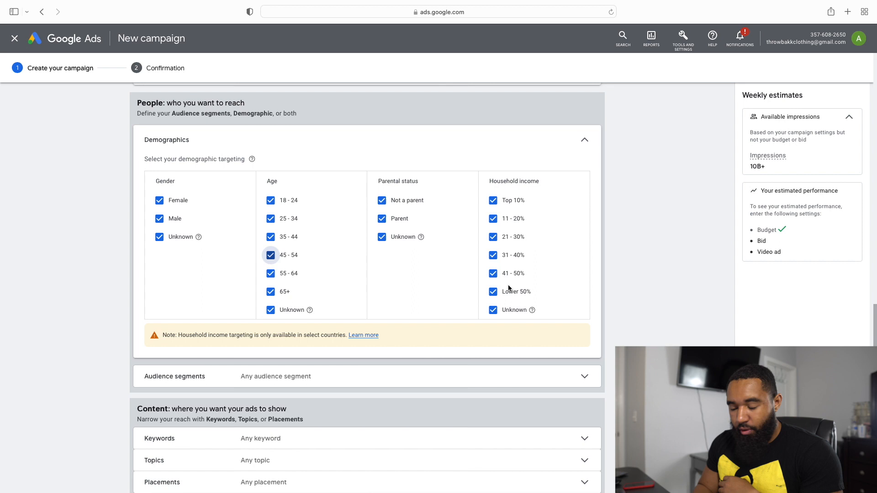
Step: Open the ad group's audience segments and switch to browsing them by category
scroll(508, 287, "down", 2)
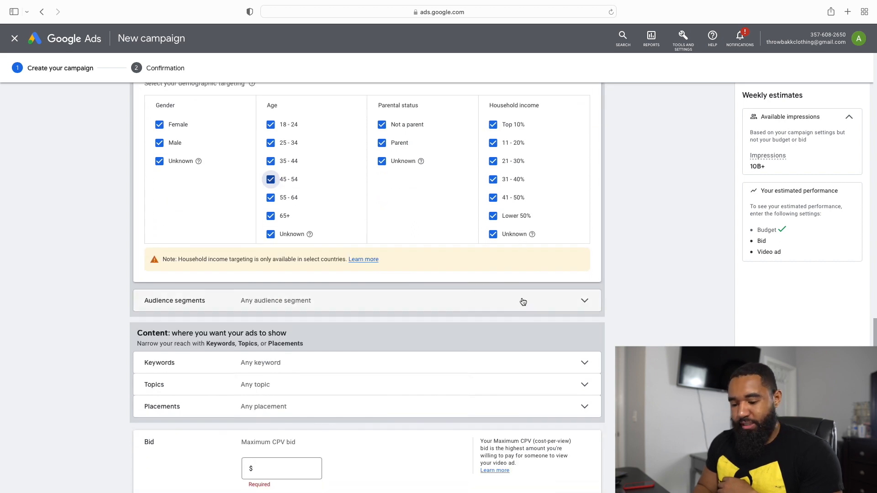
left_click(522, 302)
scroll(493, 351, "down", 2)
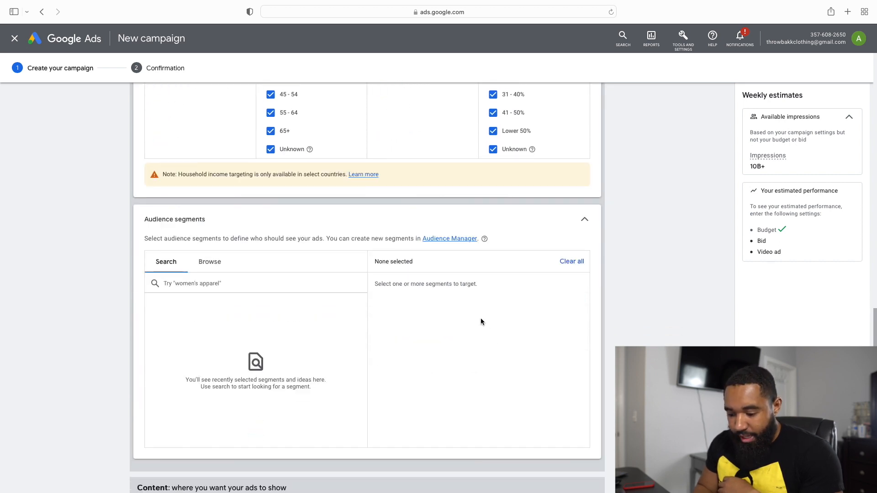
scroll(484, 327, "down", 2)
scroll(480, 321, "down", 1)
left_click(214, 175)
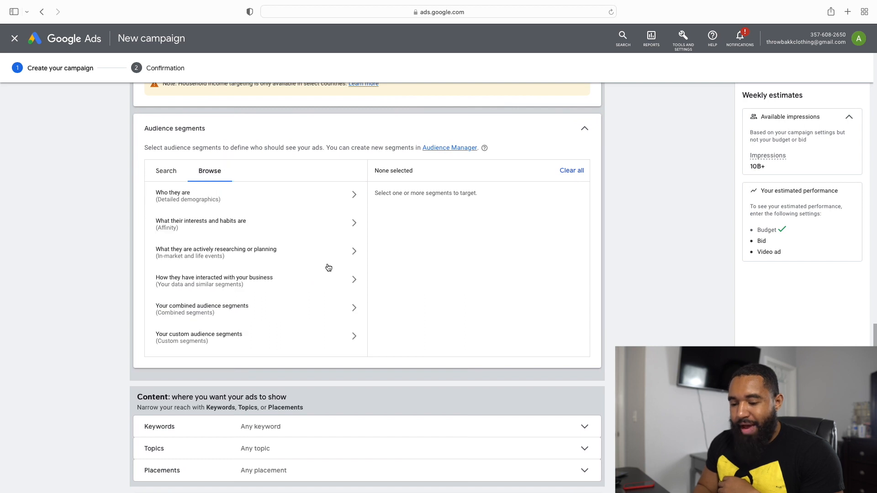
scroll(423, 267, "down", 1)
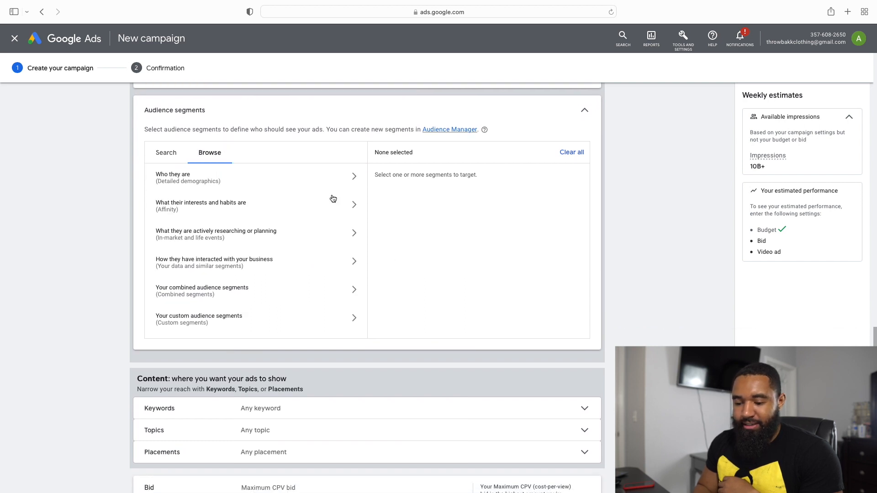
Step: Open the affinity segments for interests and habits and expand the Banking & Finance category
left_click(350, 215)
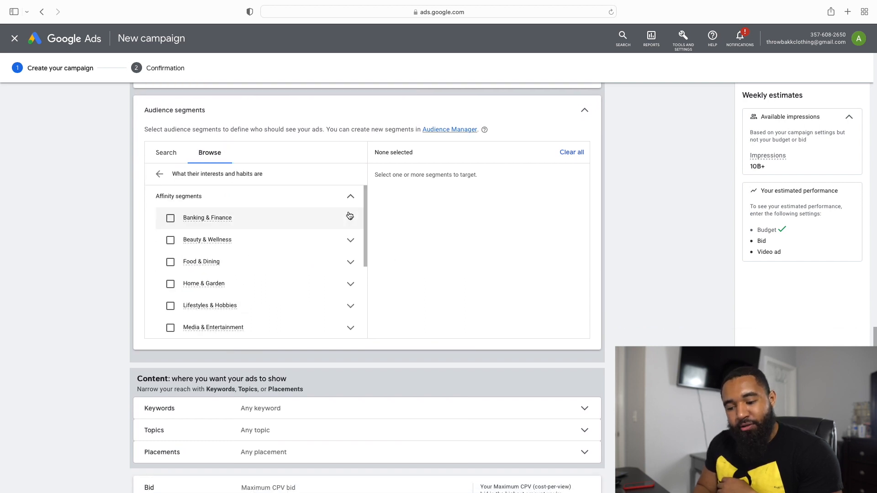
left_click(156, 176)
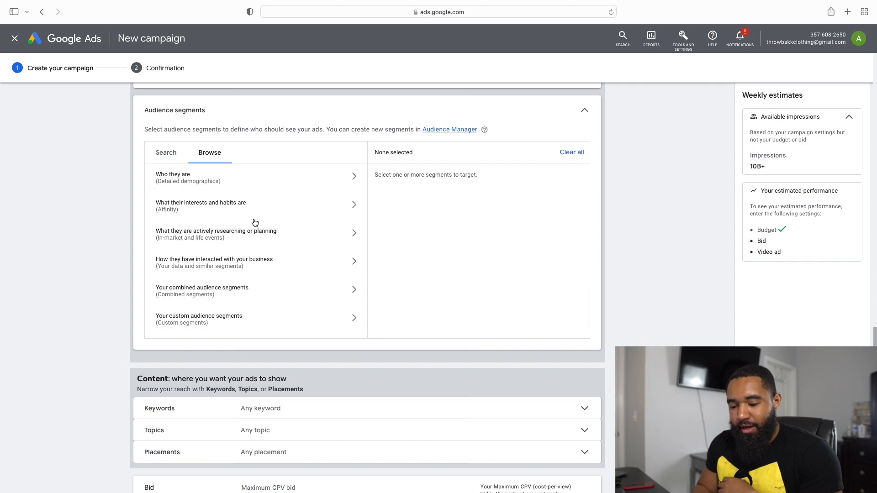
scroll(327, 250, "down", 2)
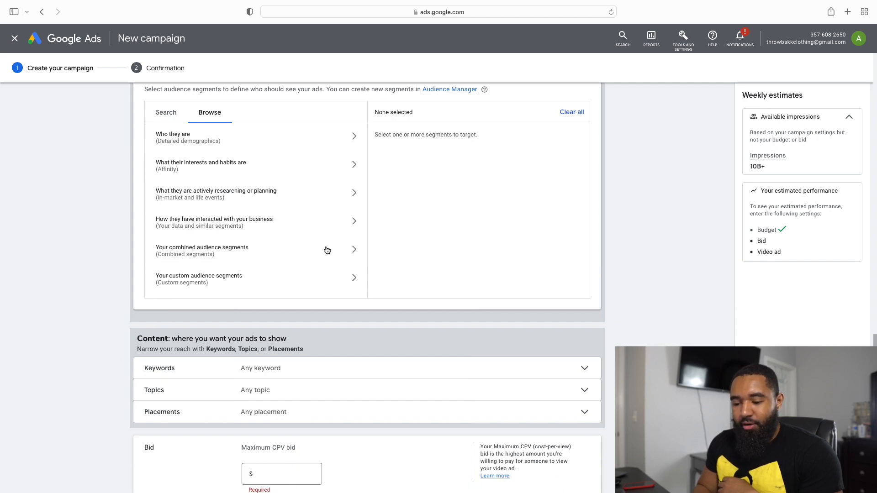
scroll(313, 190, "up", 1)
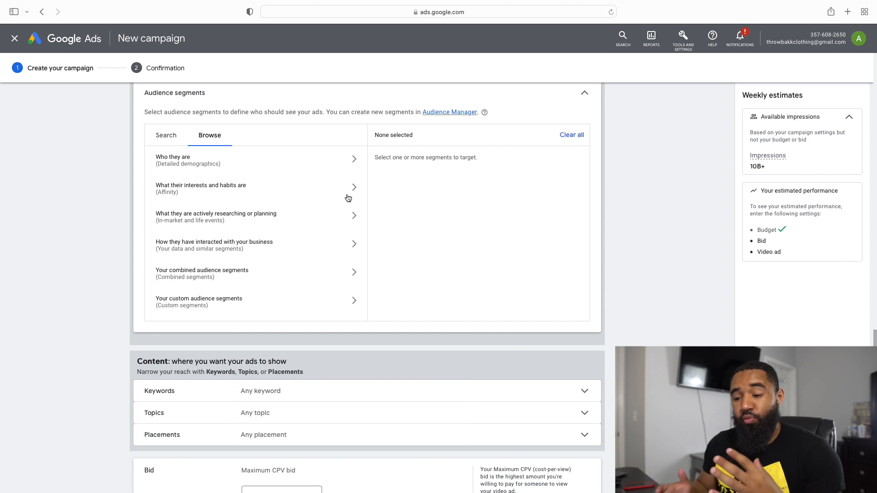
left_click(348, 198)
scroll(313, 264, "down", 1)
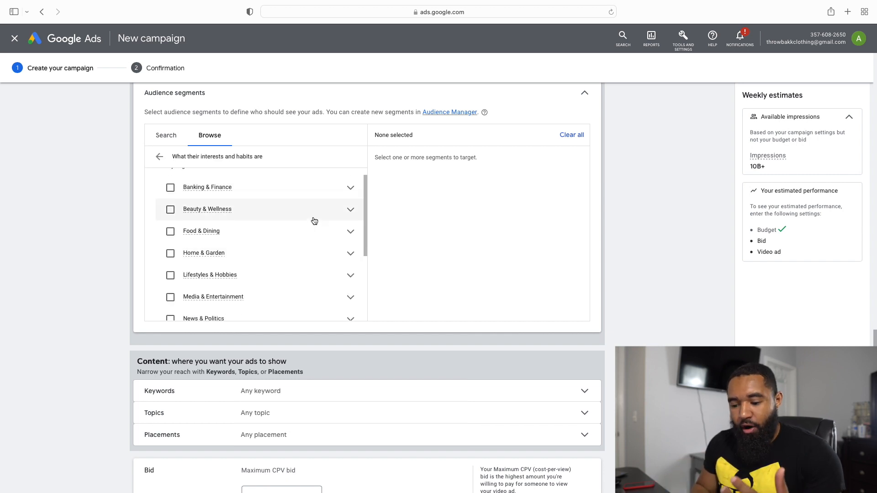
left_click(351, 194)
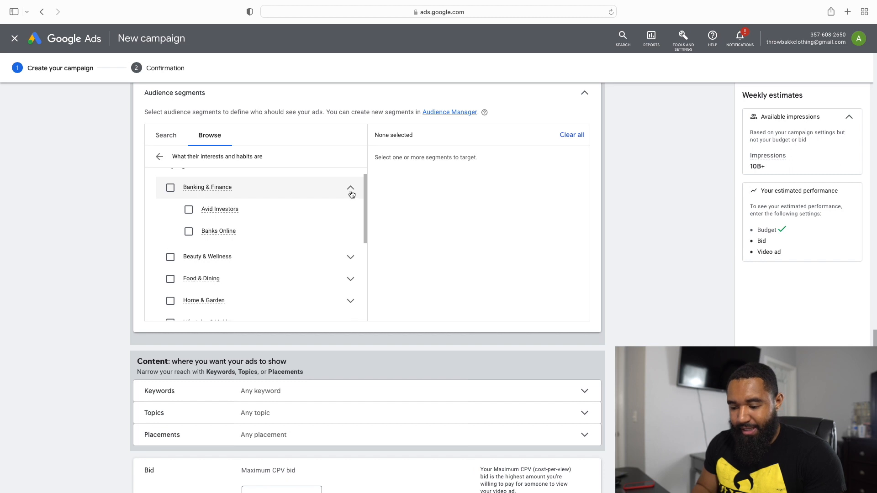
scroll(314, 246, "down", 1)
left_click(320, 236)
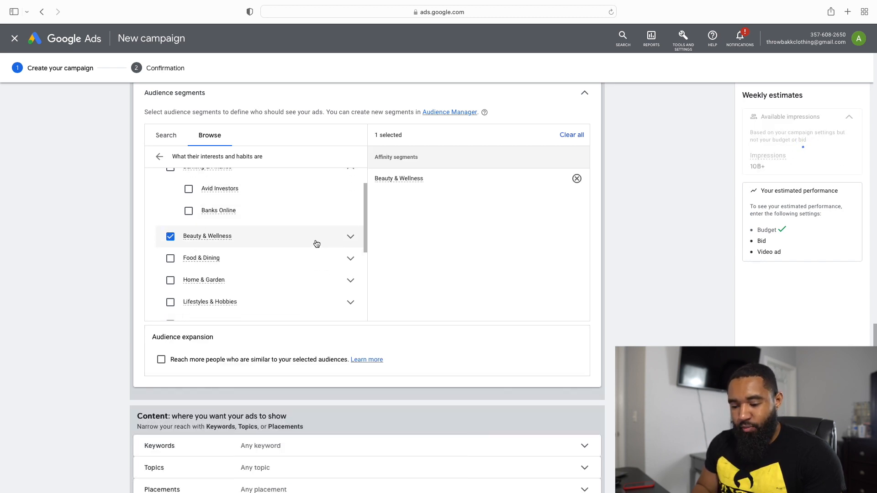
left_click(316, 243)
scroll(327, 250, "up", 3)
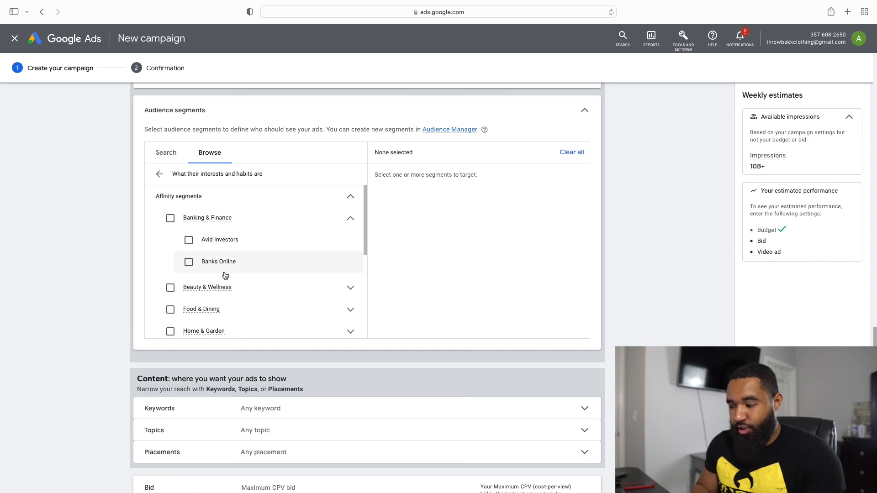
left_click(170, 218)
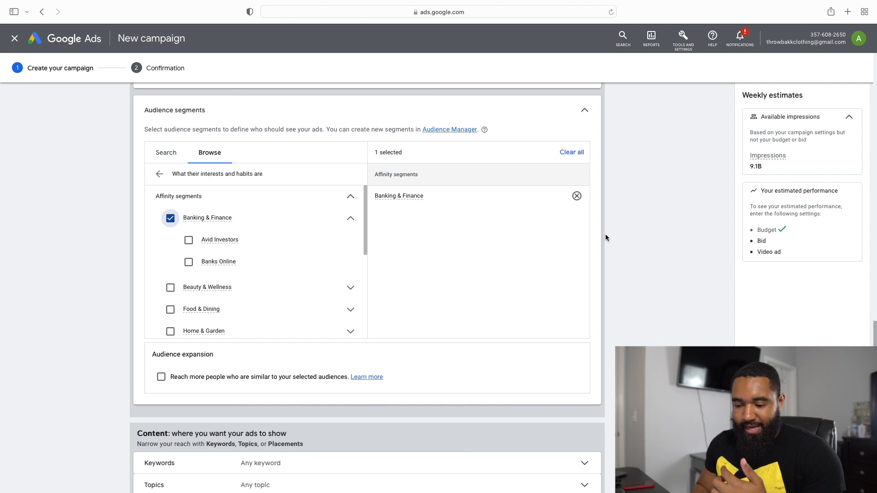
left_click(171, 219)
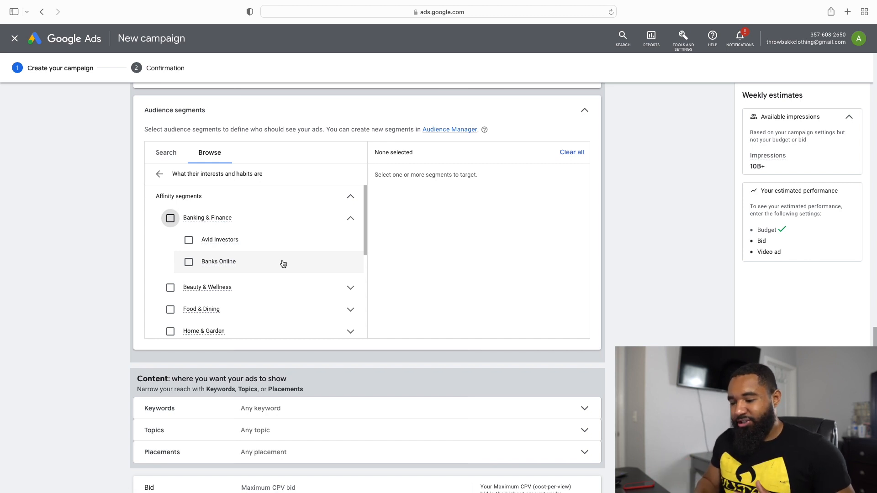
left_click(189, 240)
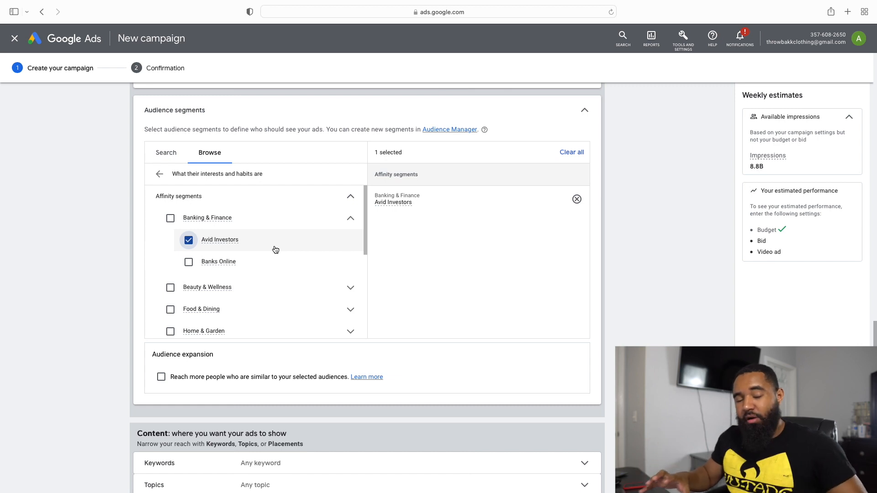
scroll(331, 265, "down", 2)
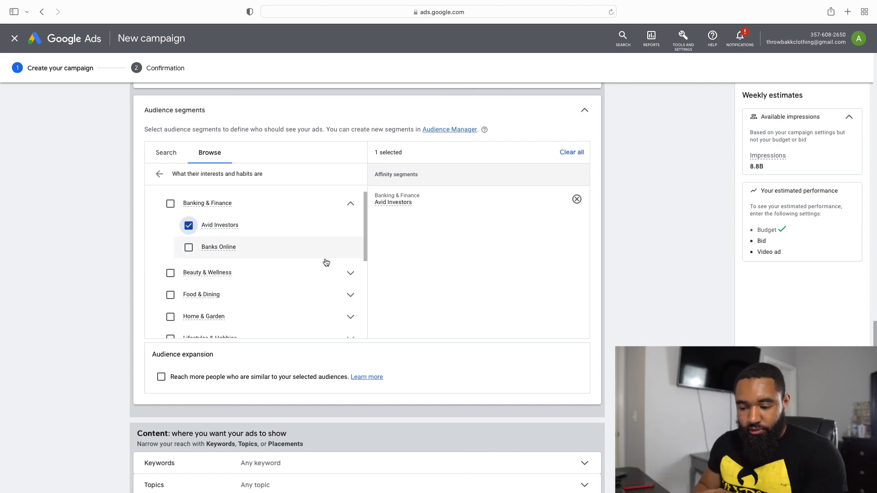
scroll(327, 262, "up", 6)
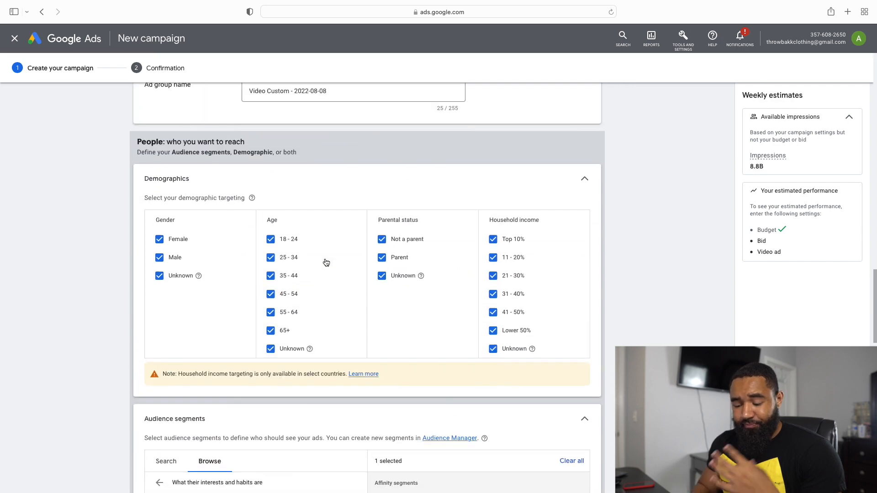
scroll(326, 262, "down", 5)
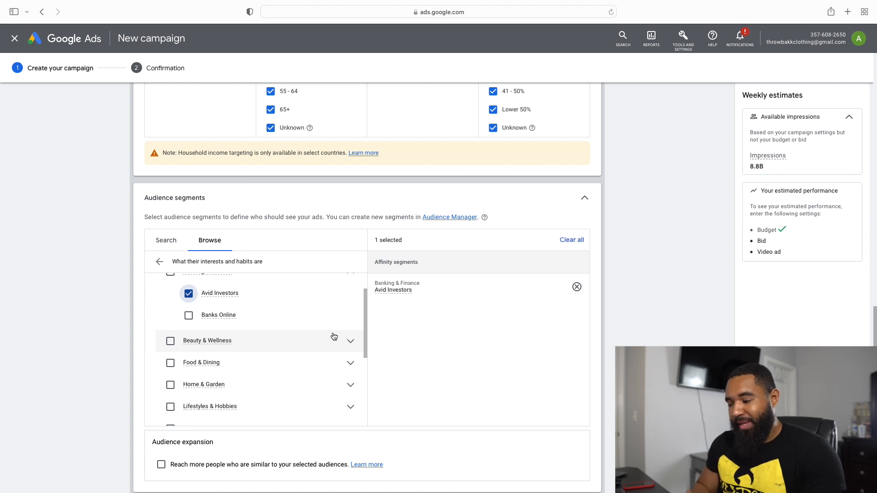
scroll(334, 337, "up", 2)
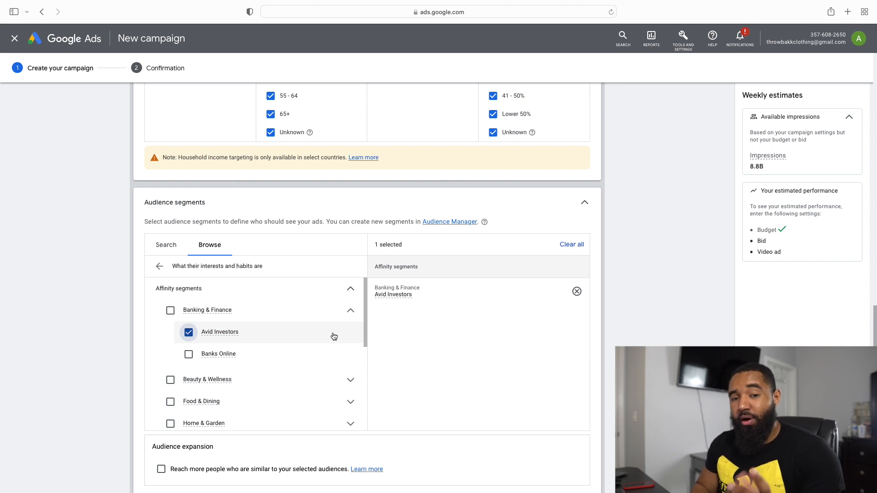
left_click(186, 338)
Step: Look through the remaining affinity categories and open the keyword targeting in the ad group's content section
scroll(231, 347, "down", 2)
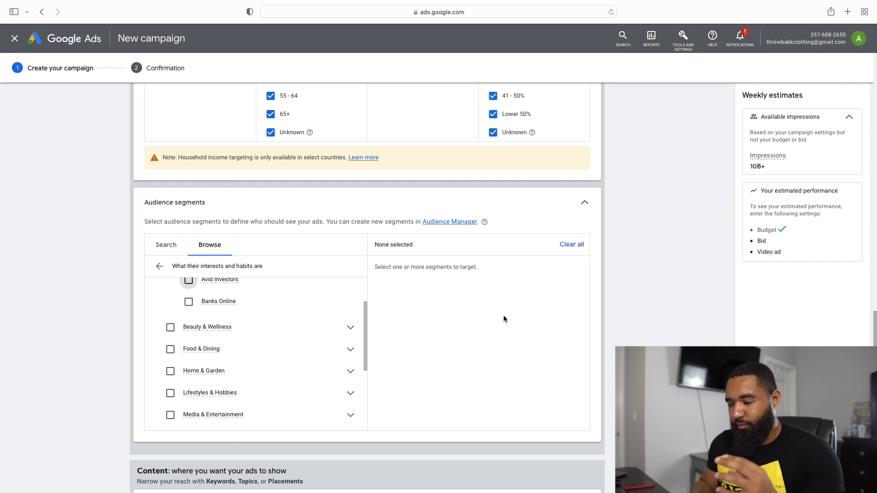
scroll(536, 297, "down", 2)
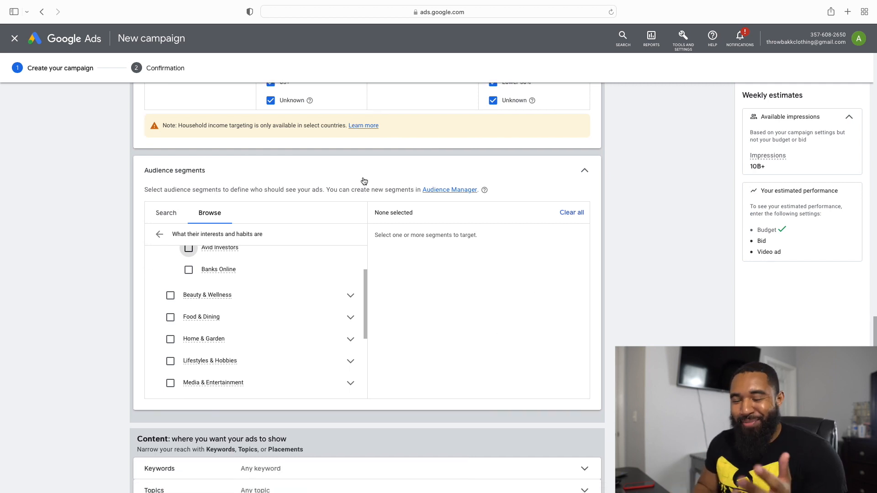
scroll(308, 281, "down", 2)
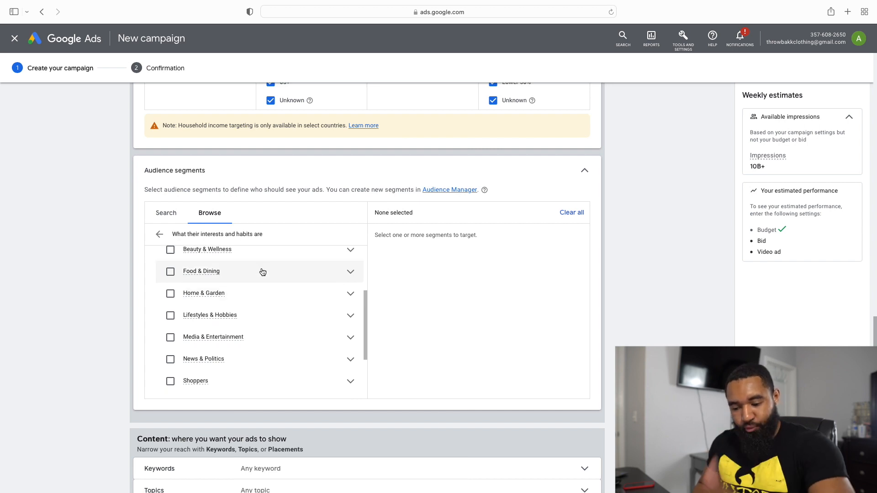
scroll(270, 286, "up", 1)
scroll(260, 283, "up", 3)
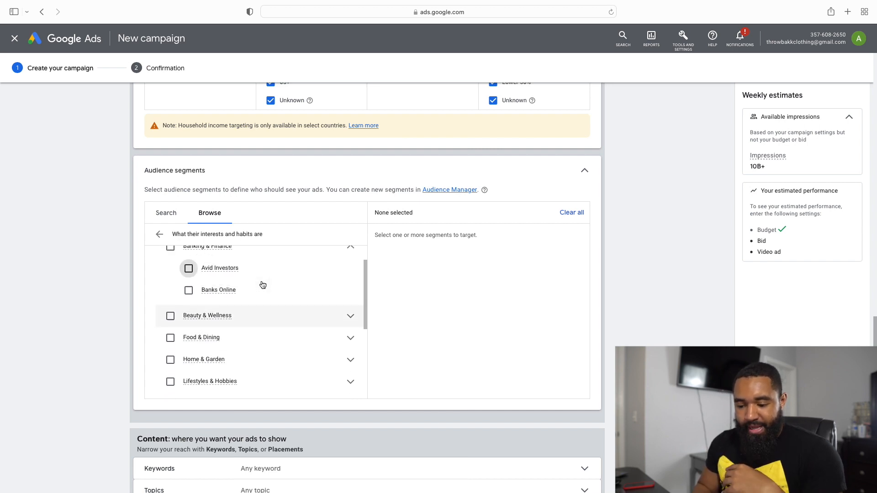
scroll(306, 365, "down", 5)
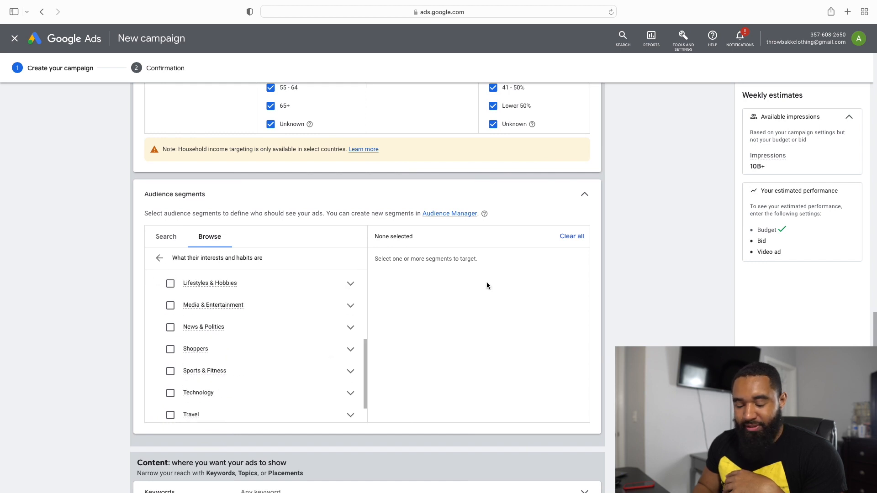
scroll(486, 283, "down", 6)
left_click(382, 228)
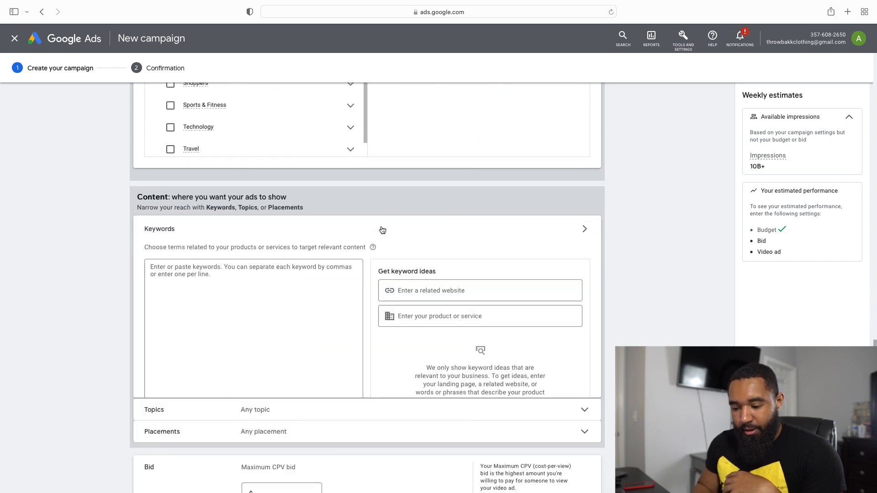
Step: Collapse the keyword targeting and open the topic targeting in the ad group's content section
scroll(281, 212, "down", 1)
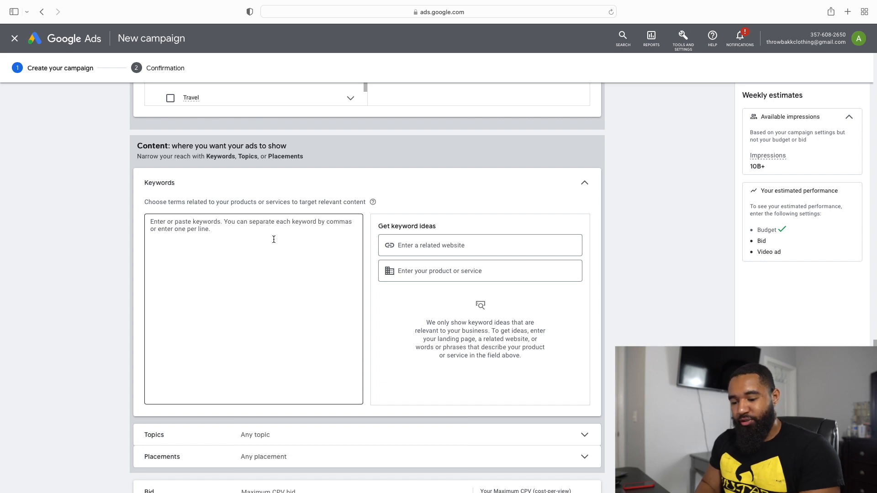
scroll(274, 239, "down", 1)
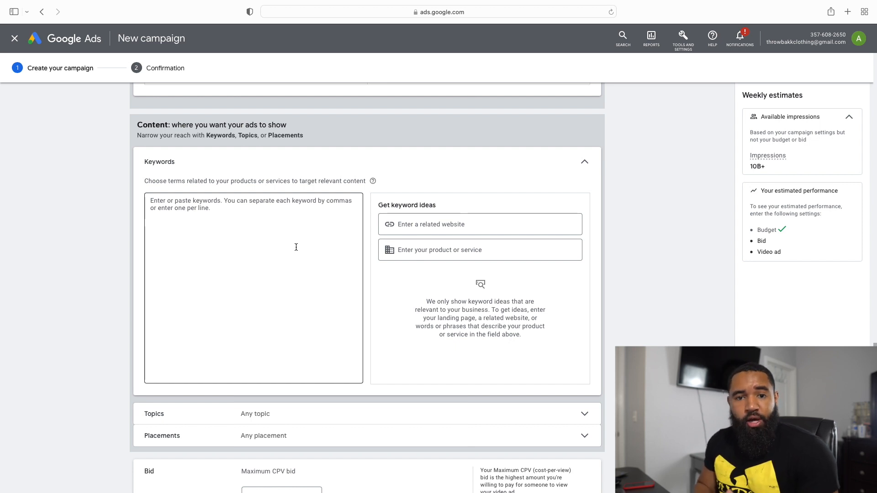
left_click(584, 165)
left_click(358, 179)
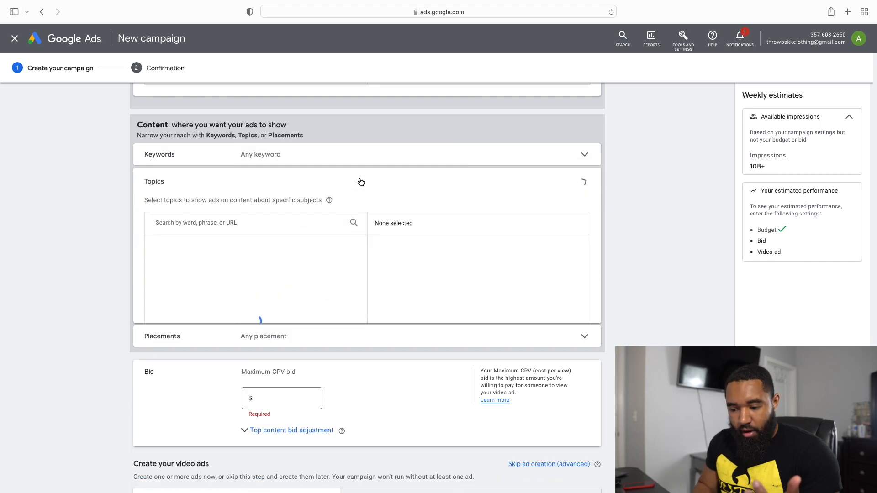
scroll(319, 315, "down", 1)
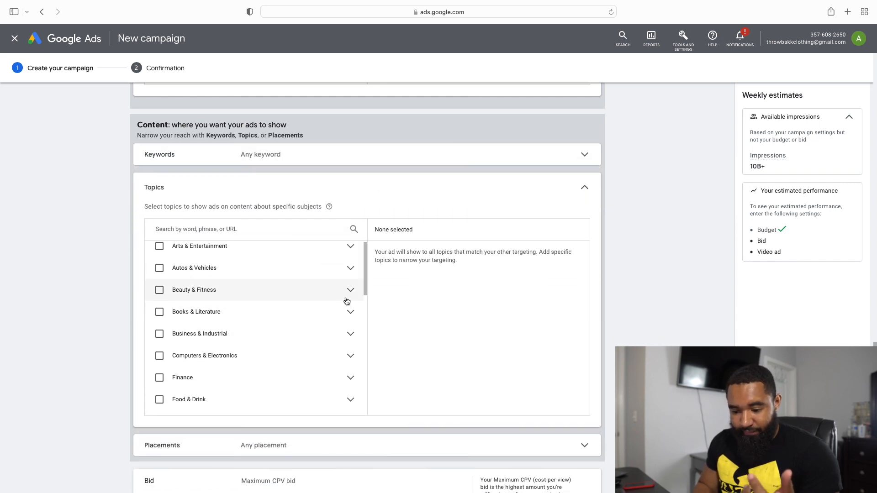
Step: Expand the Beauty & Fitness topic and its Face & Body Care subtopic
left_click(350, 295)
scroll(269, 350, "down", 2)
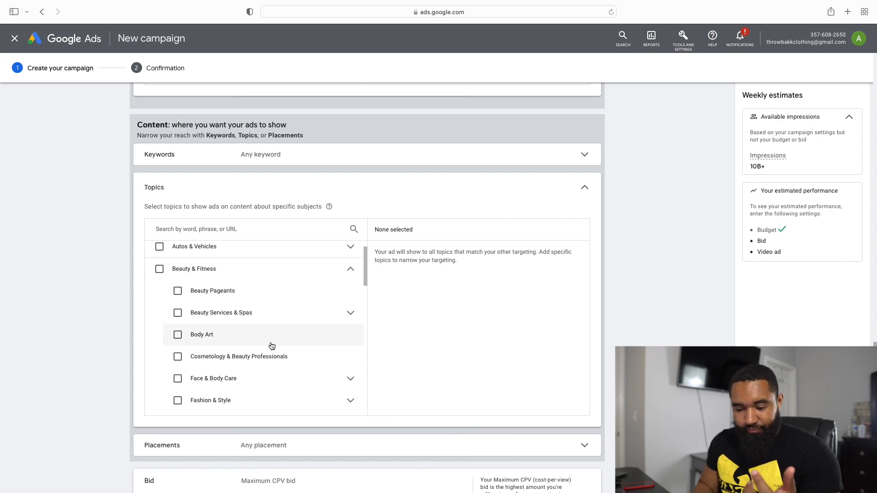
scroll(269, 345, "down", 2)
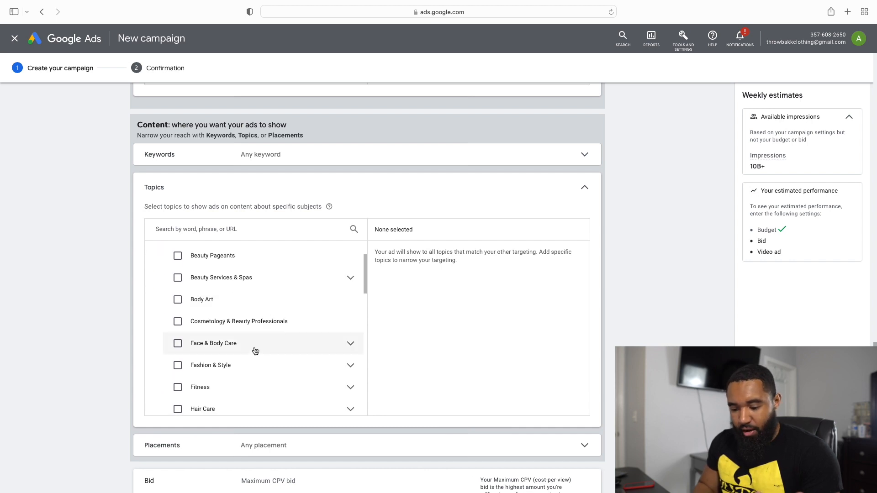
scroll(274, 343, "down", 1)
left_click(350, 315)
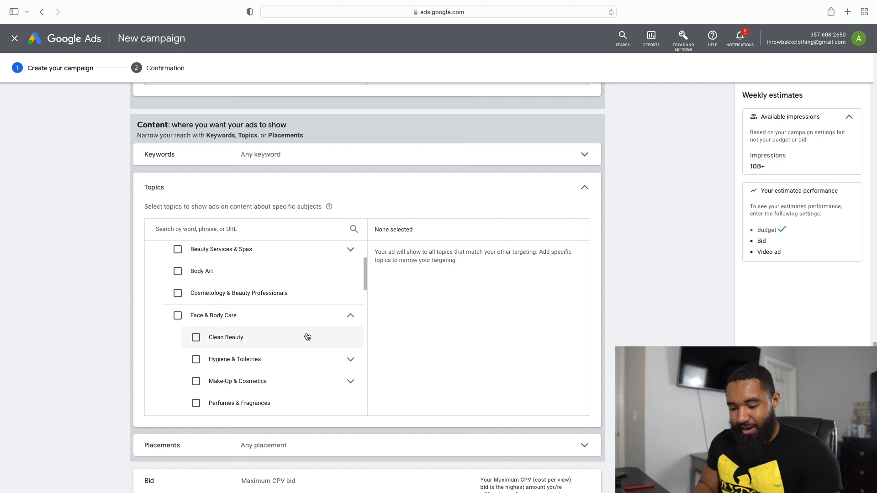
Step: Expand Hygiene & Toiletries and Make-Up & Cosmetics under Face & Body Care and look through their subtopics
scroll(303, 329, "down", 1)
left_click(352, 335)
scroll(343, 344, "down", 5)
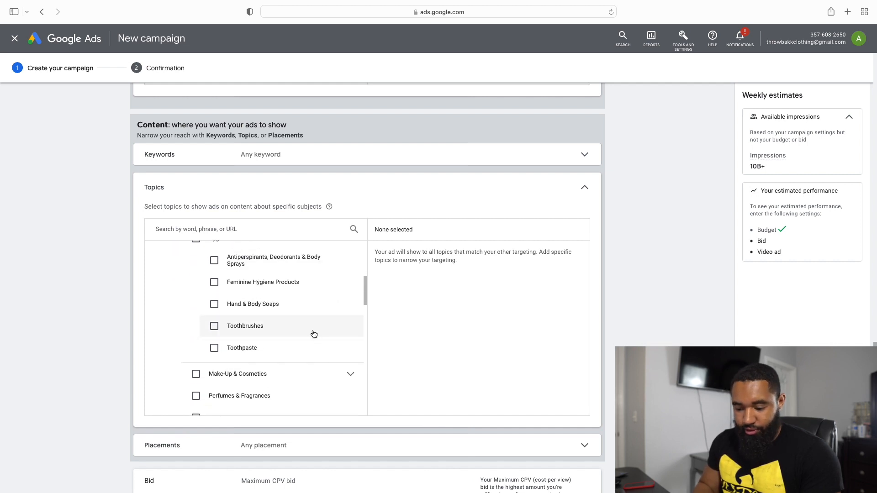
scroll(306, 352, "up", 2)
scroll(306, 330, "down", 4)
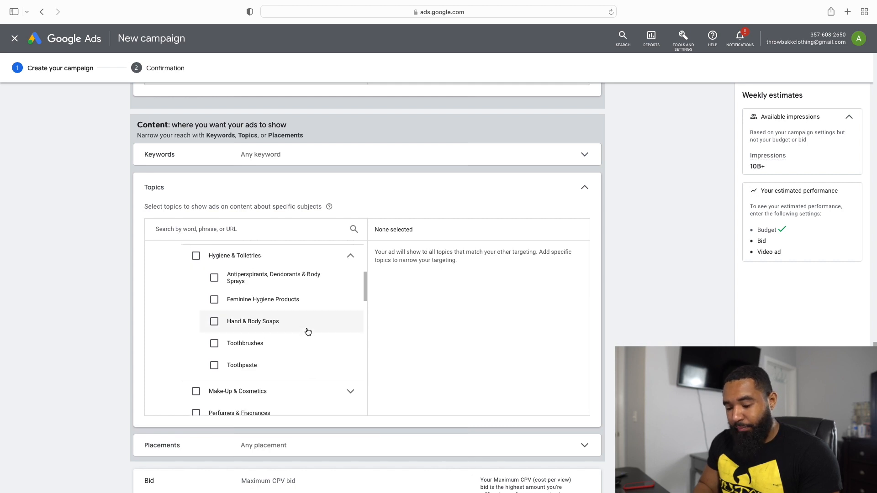
left_click(348, 342)
scroll(317, 358, "down", 3)
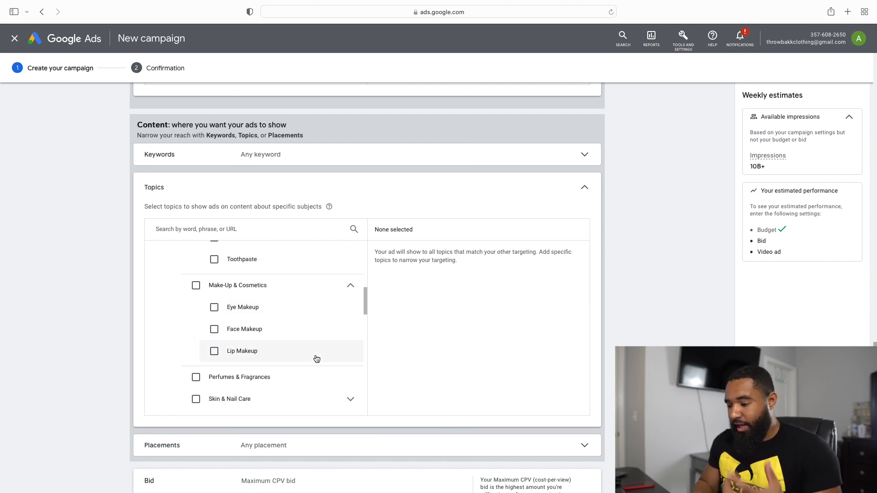
scroll(316, 358, "down", 3)
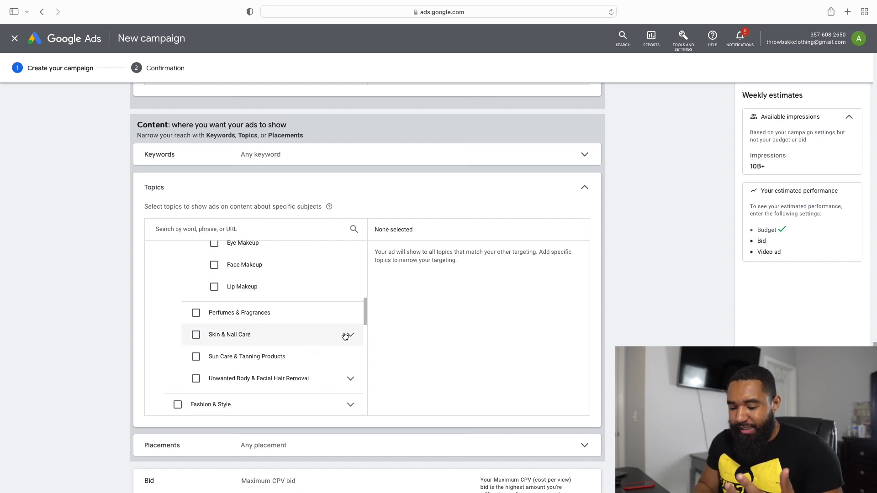
Step: Expand the Arts & Entertainment topic and its Comics & Animation subtopic, and look through the entries
scroll(319, 295, "up", 10)
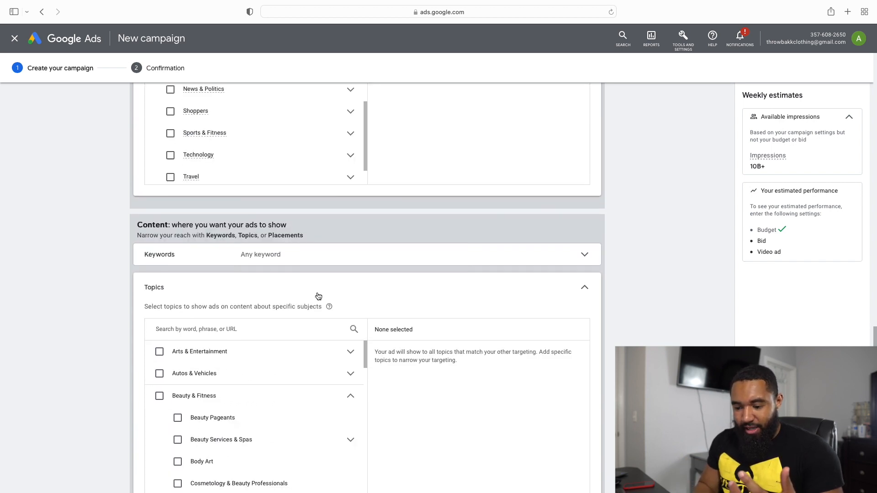
scroll(318, 295, "down", 1)
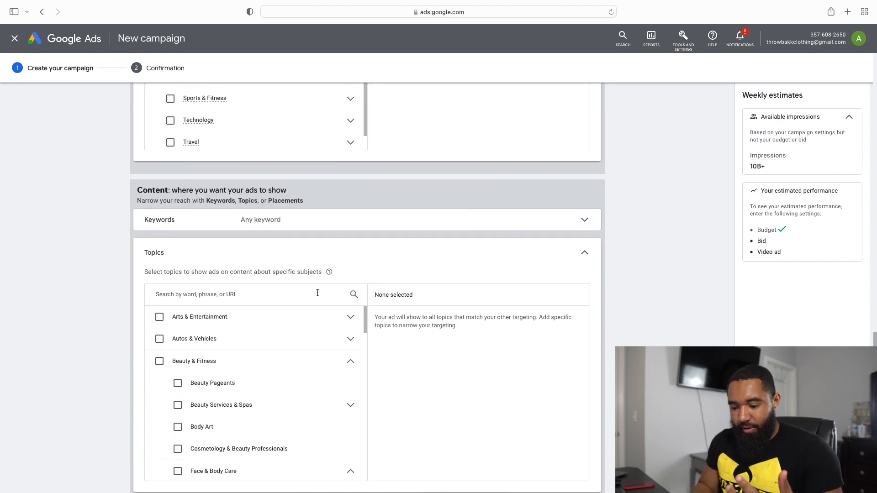
left_click(351, 319)
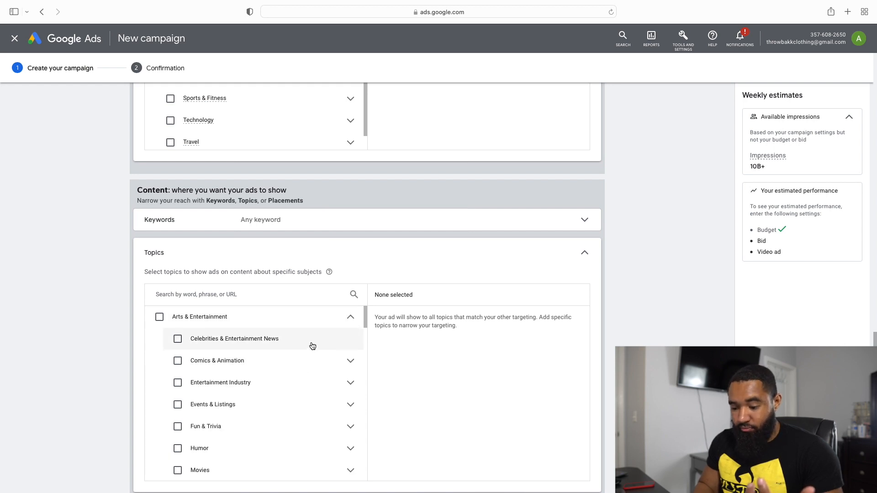
left_click(351, 360)
scroll(322, 372, "down", 3)
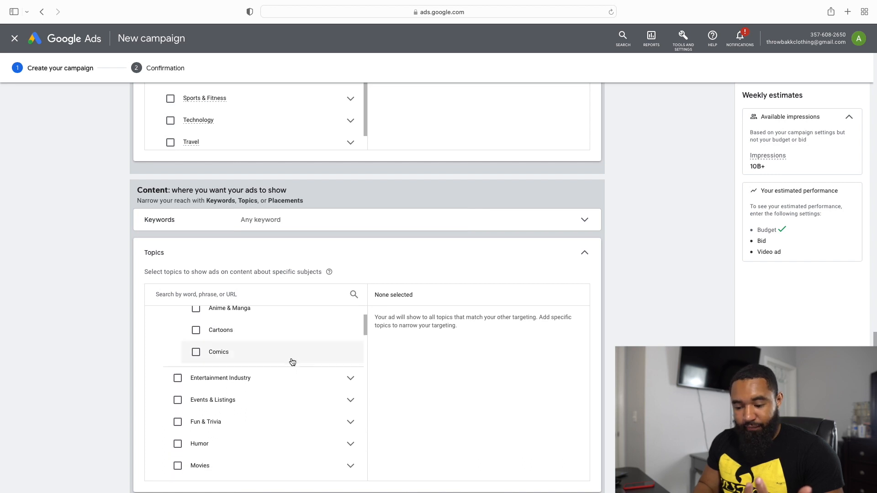
scroll(292, 359, "up", 1)
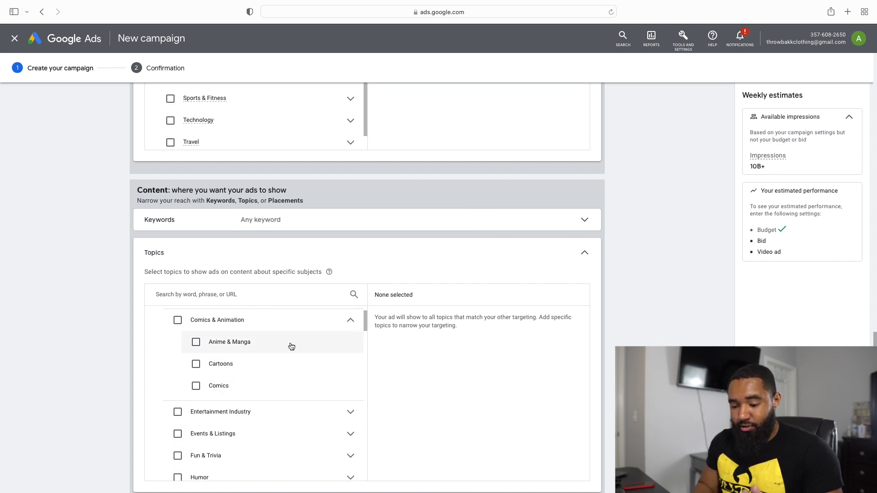
scroll(290, 346, "down", 5)
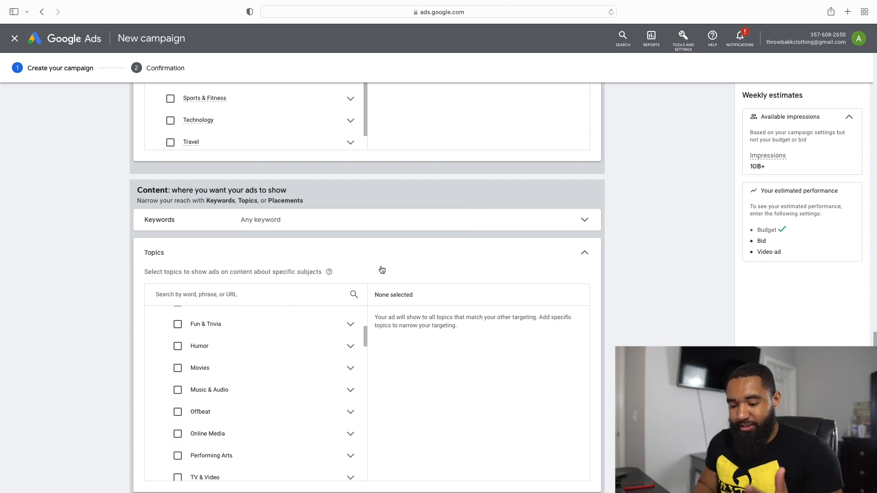
Step: Collapse the topic targeting and open the placement targeting of the ad group
scroll(382, 270, "down", 3)
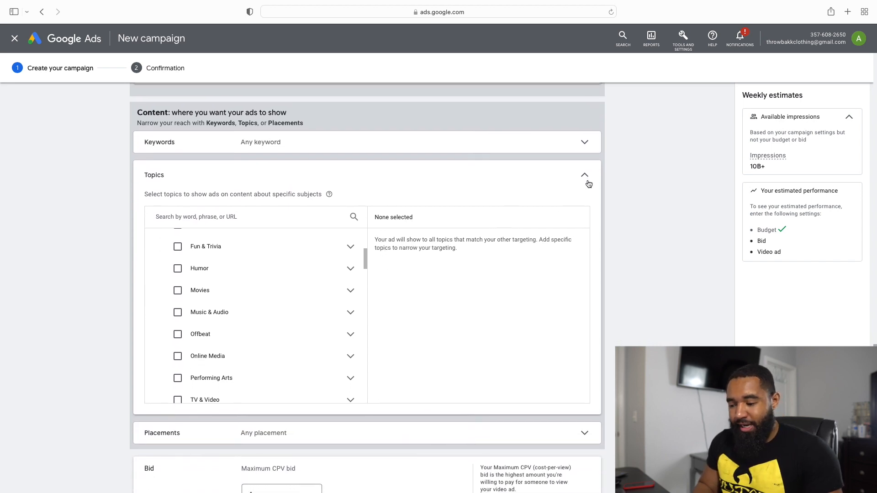
left_click(586, 179)
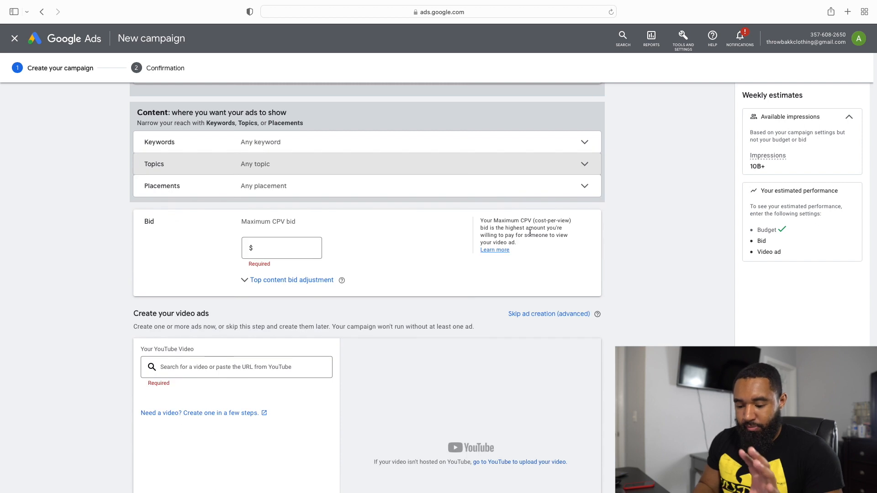
left_click(524, 176)
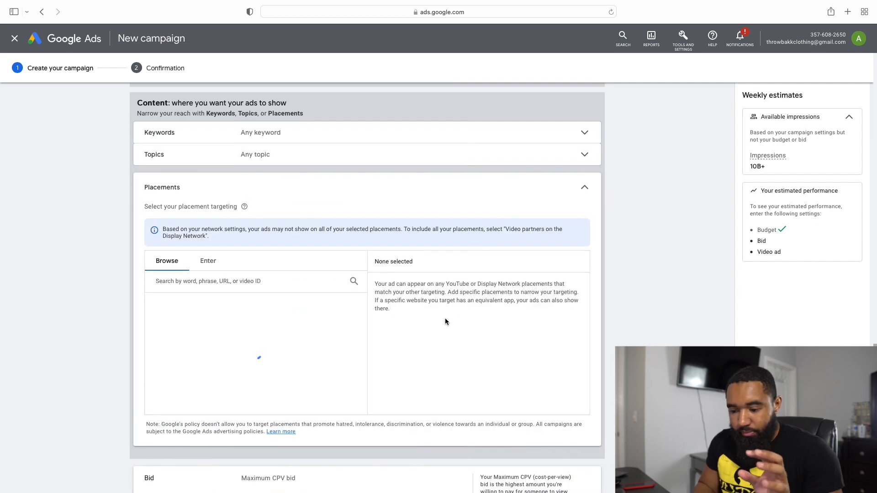
scroll(492, 315, "down", 2)
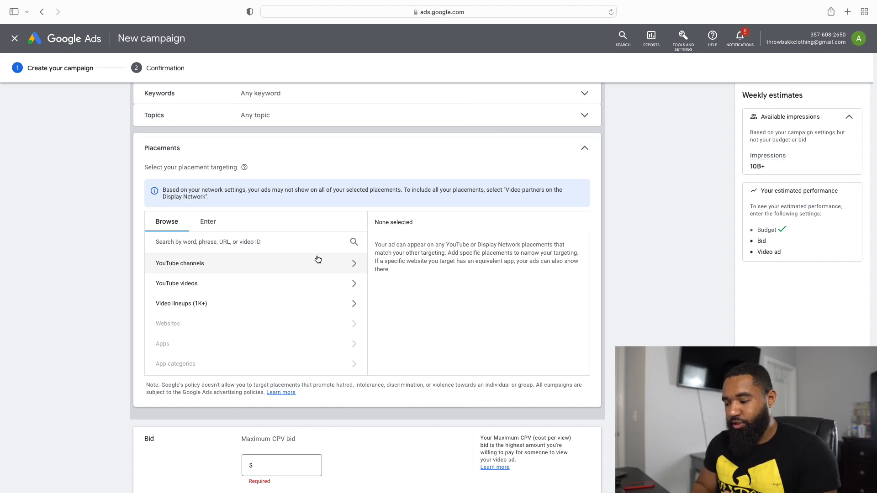
left_click(347, 284)
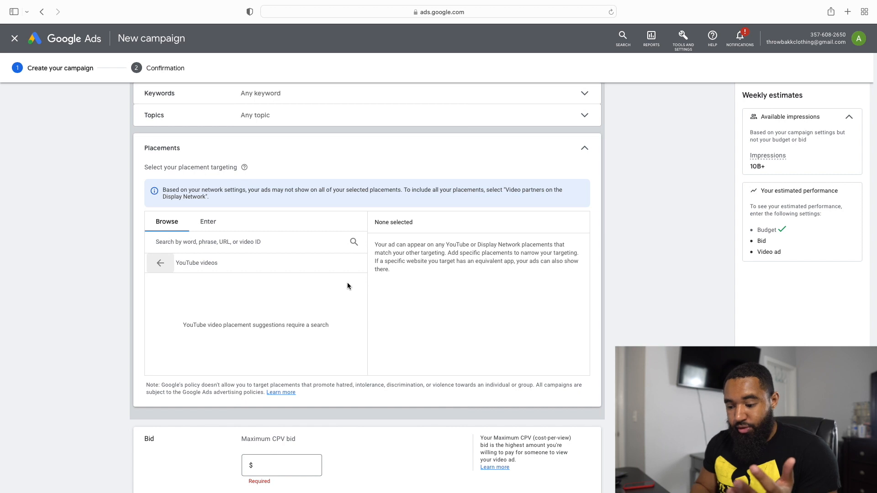
left_click(299, 244)
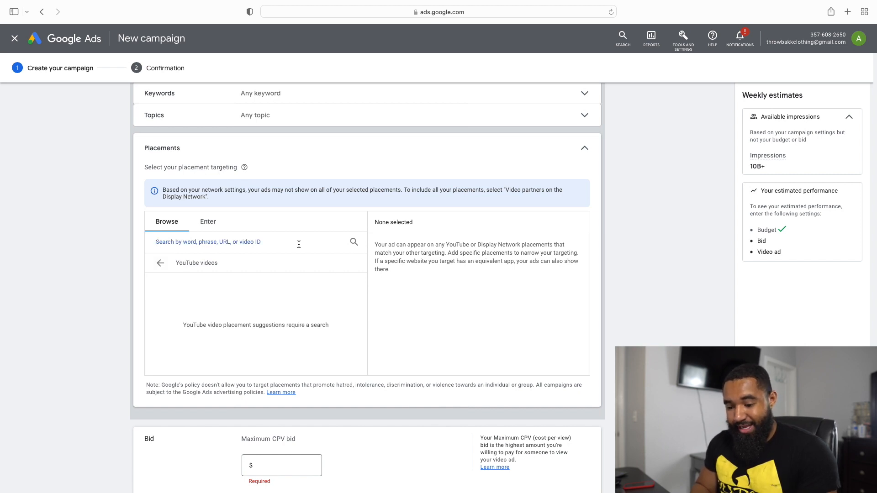
left_click(159, 263)
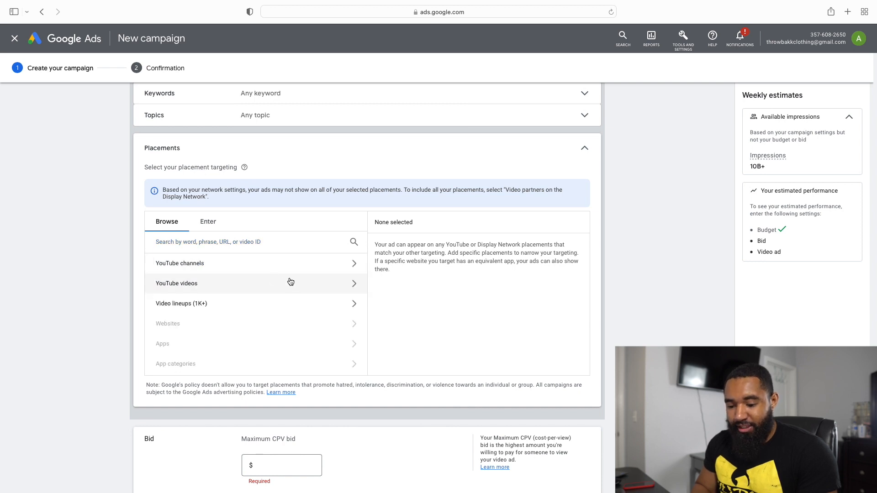
Step: Search the YouTube video placements for Jordan Welch, look through the suggested videos, and clear the search
left_click(354, 285)
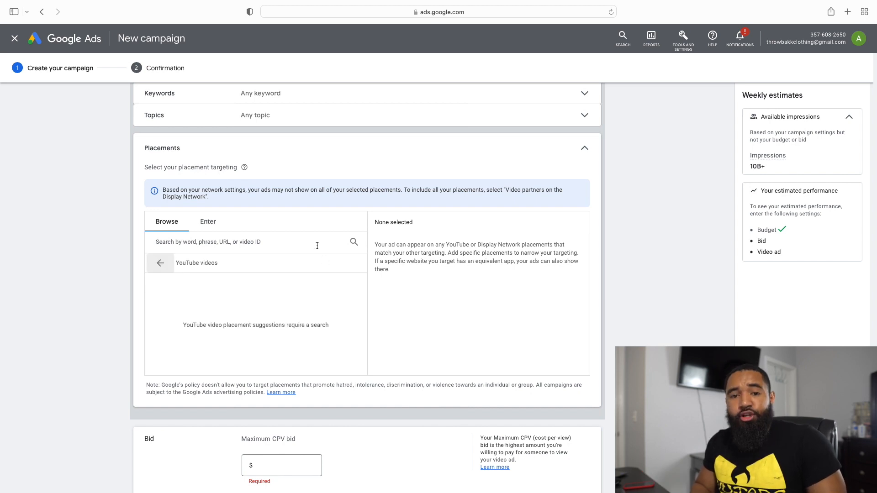
left_click(312, 246)
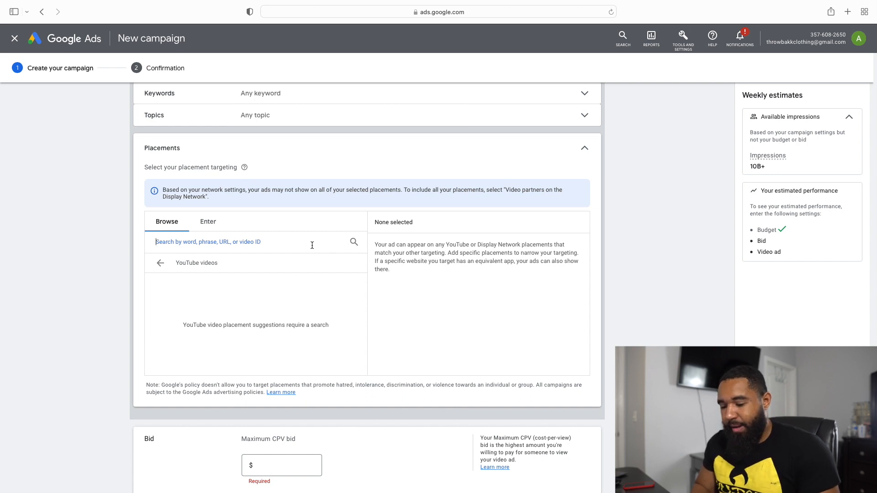
type("Jordan ")
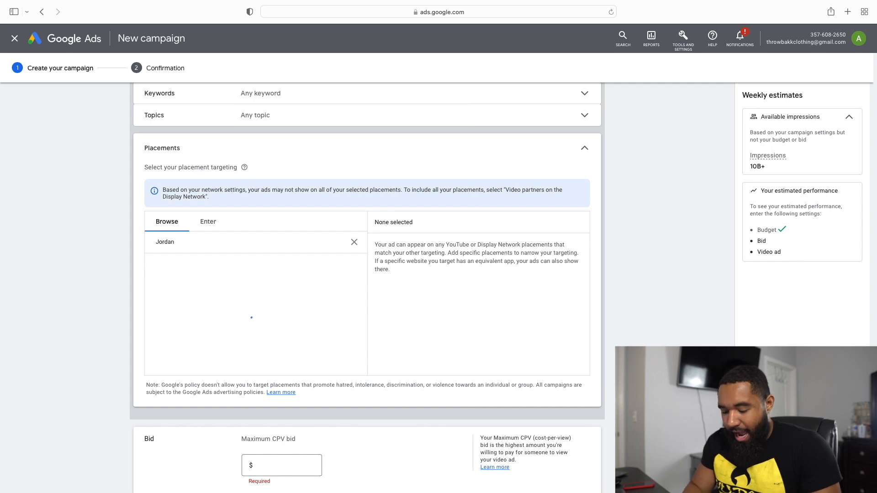
type("welch")
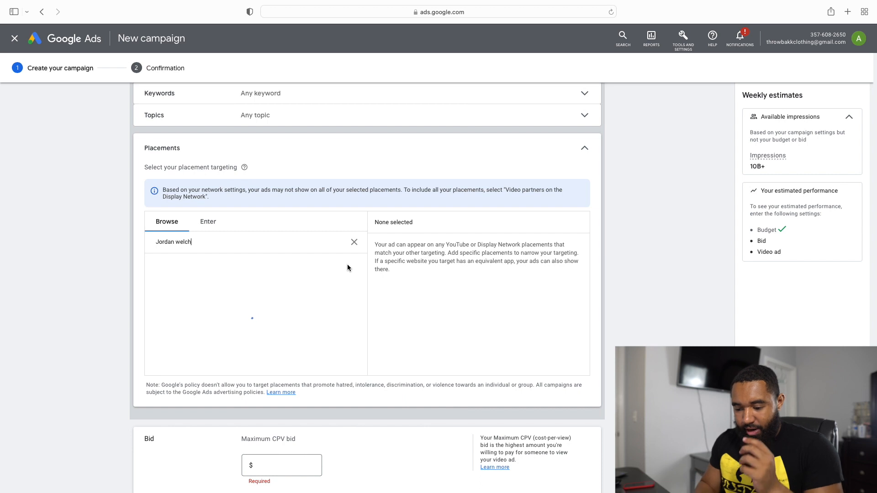
scroll(284, 298, "down", 4)
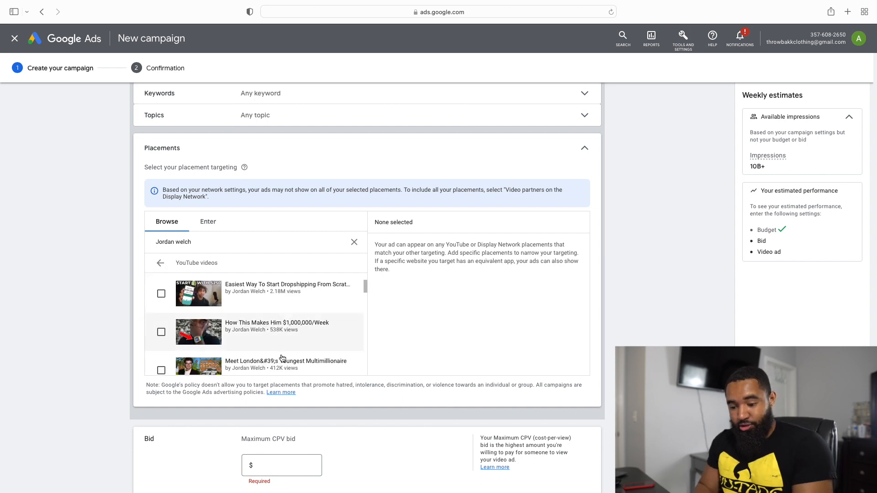
scroll(303, 332, "up", 2)
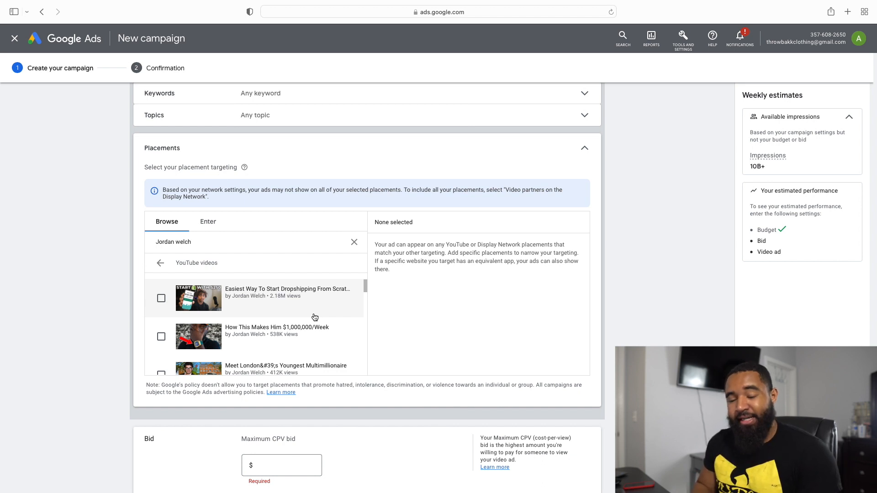
left_click(353, 242)
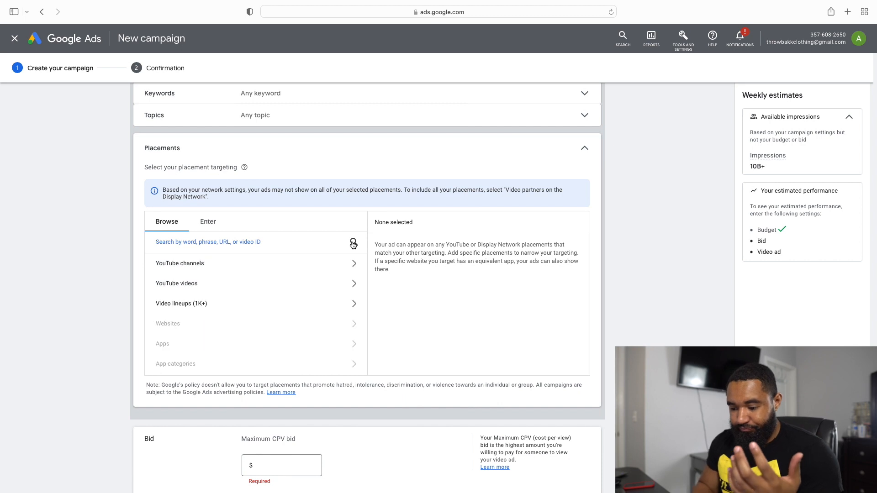
scroll(515, 186, "up", 10)
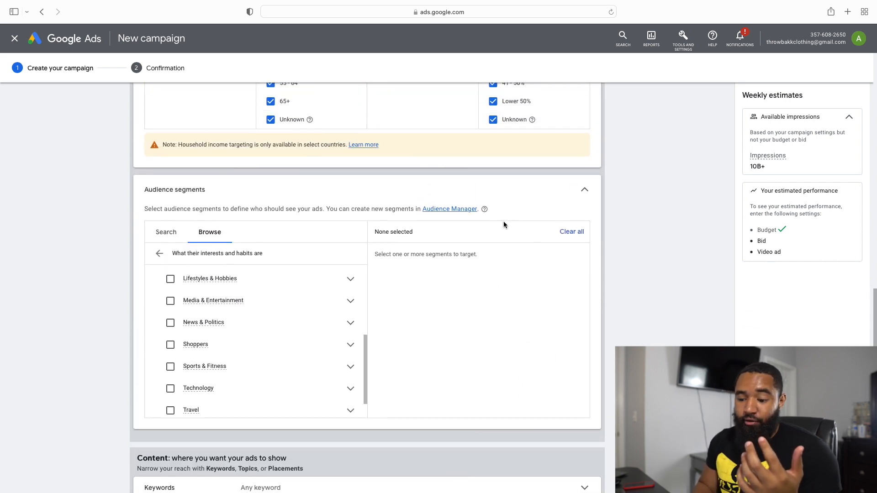
scroll(502, 225, "up", 1)
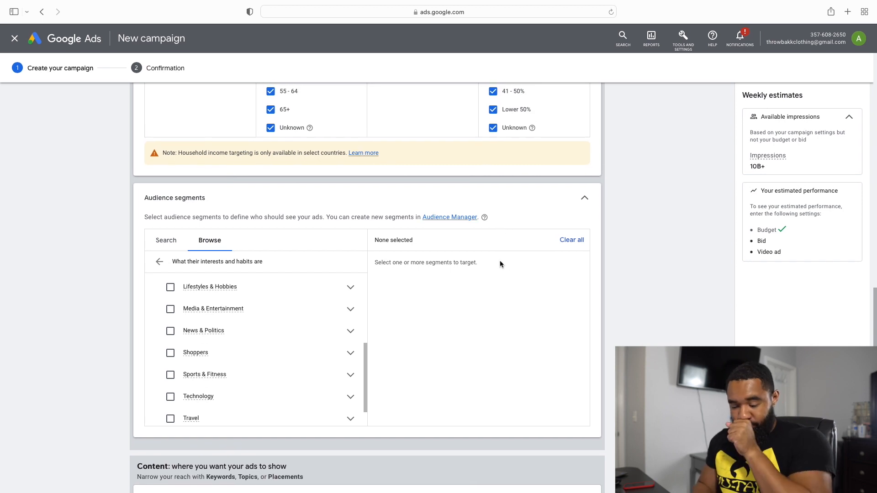
scroll(514, 272, "down", 3)
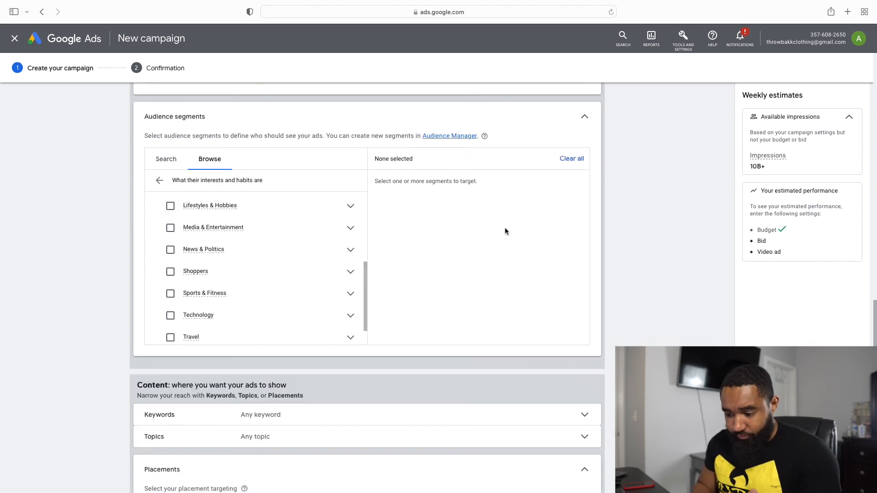
scroll(505, 230, "down", 15)
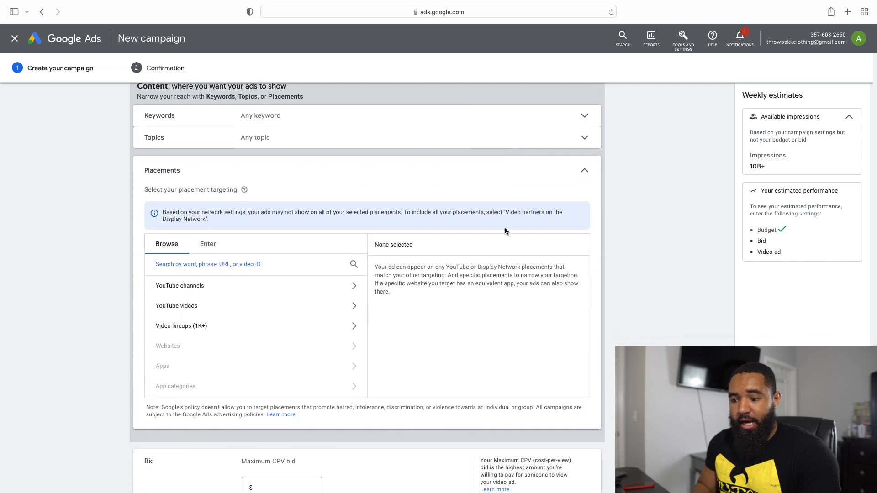
Step: Set the ad group's maximum CPV bid to $0.25
scroll(505, 231, "up", 5)
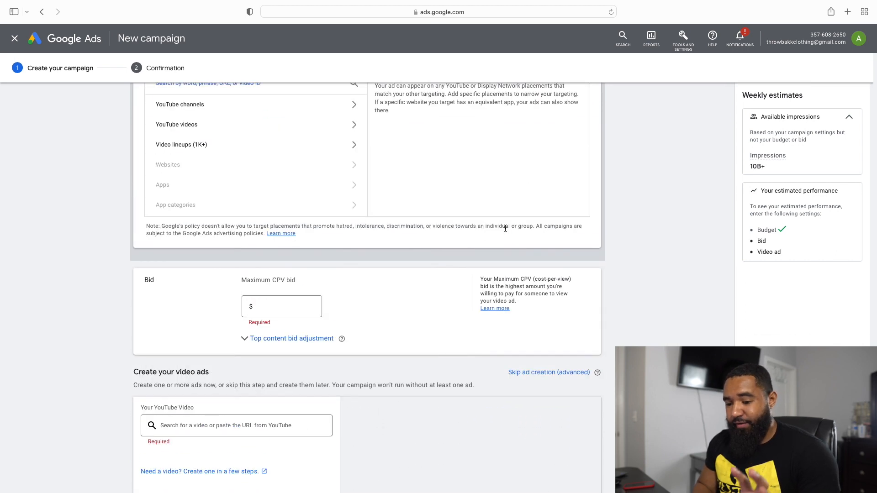
scroll(505, 228, "up", 6)
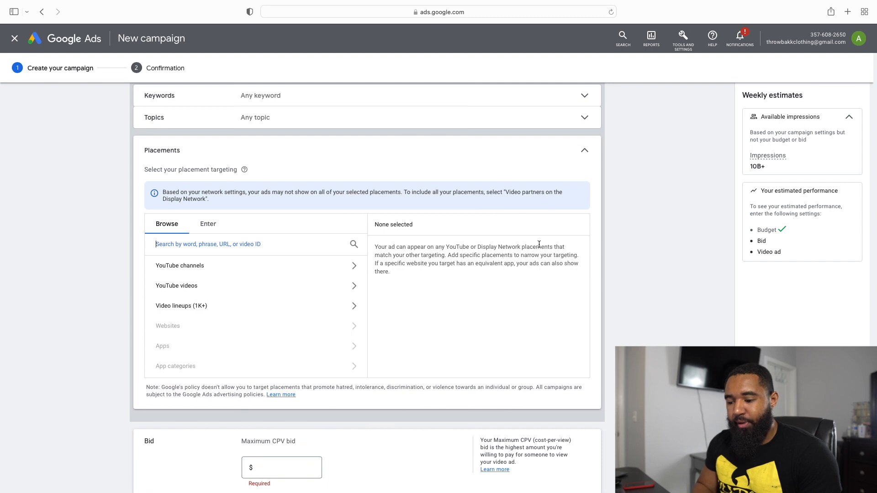
scroll(485, 306, "down", 10)
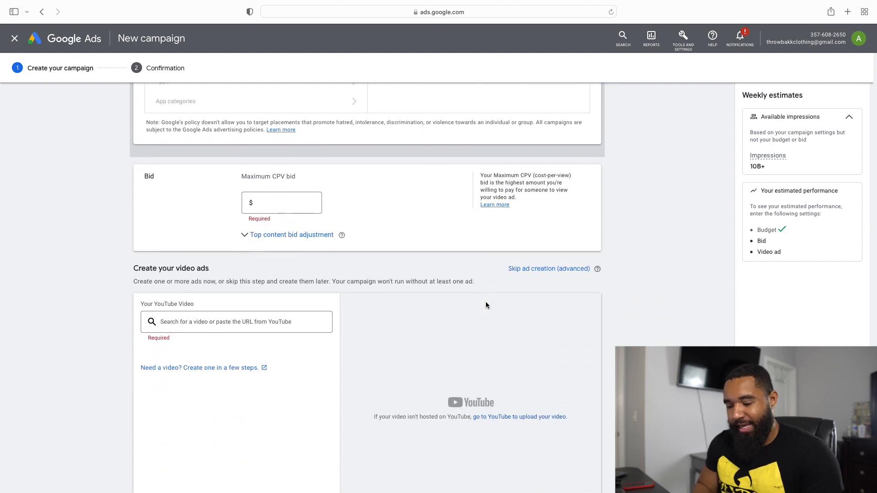
scroll(343, 214, "down", 1)
left_click(279, 187)
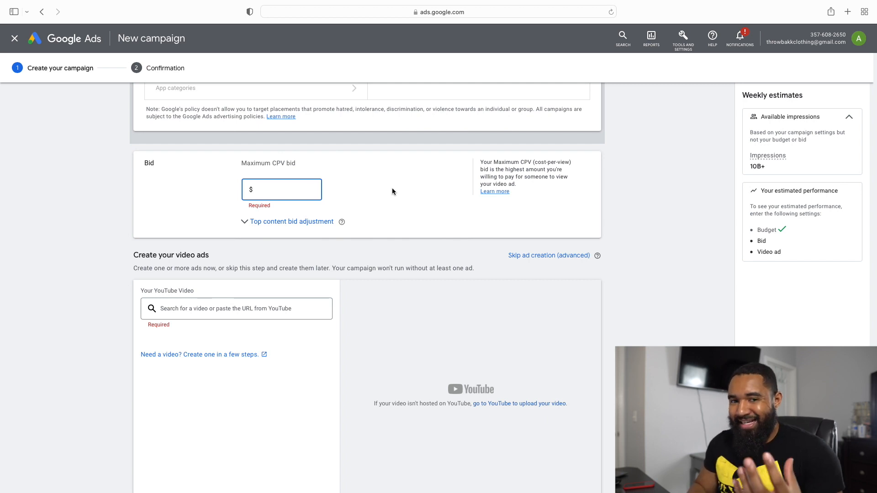
type("25.00")
key("BackSpace")
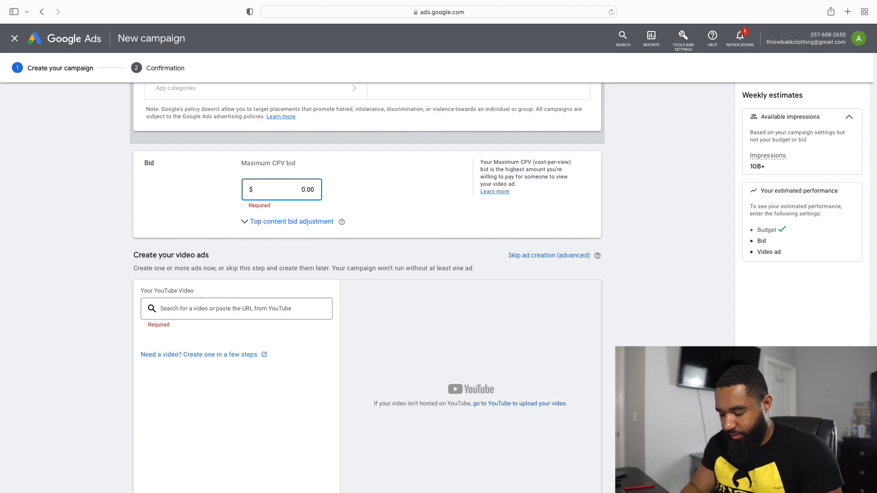
type("25")
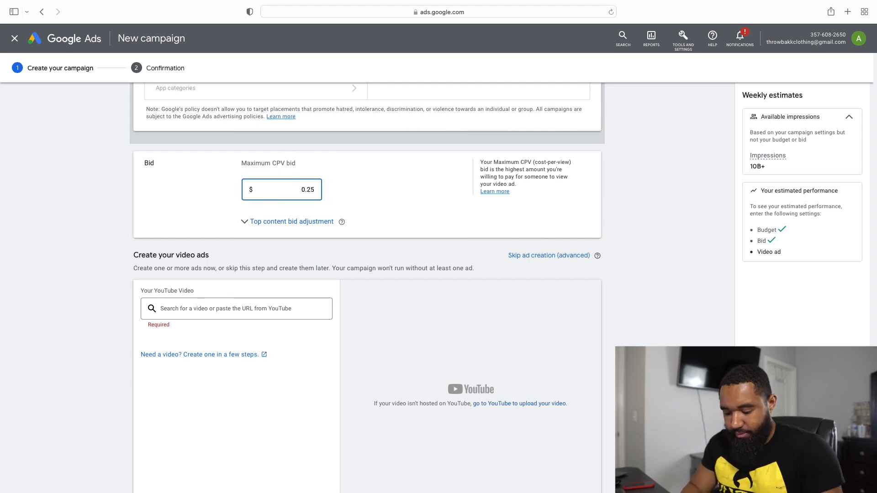
Step: Search YouTube for "how to market your clothing" and use the 11:00 "How To Market Your Clothing Brand" video for the ad
scroll(359, 239, "down", 5)
left_click(288, 143)
scroll(288, 143, "up", 2)
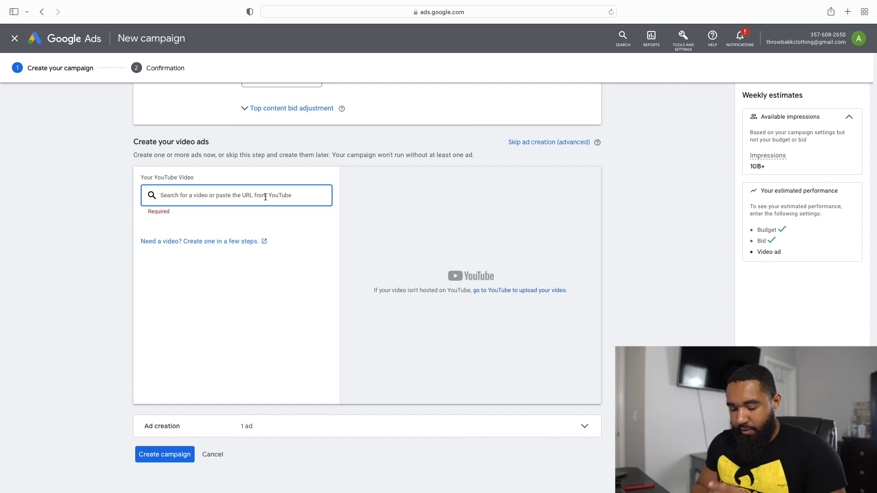
type("how t")
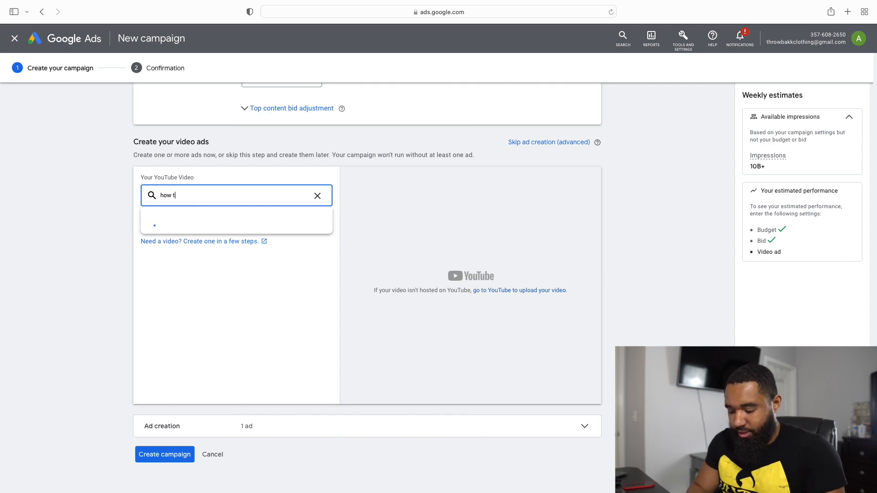
type("o market")
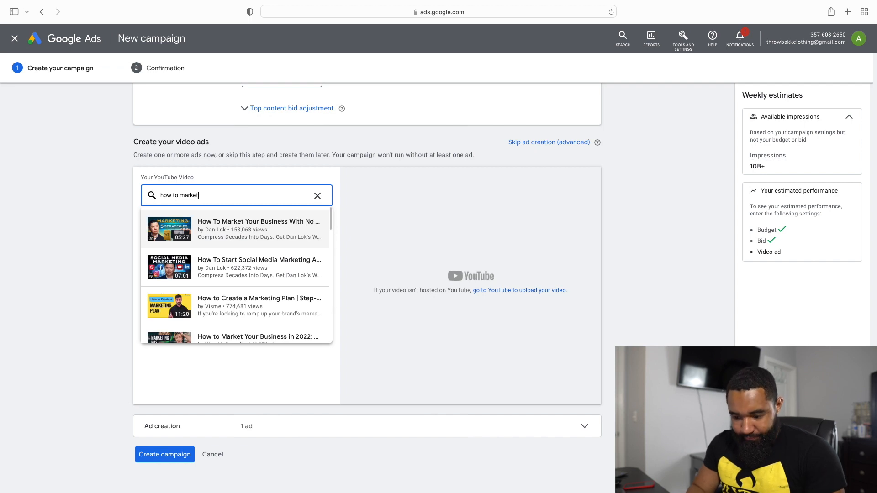
type(" your cl")
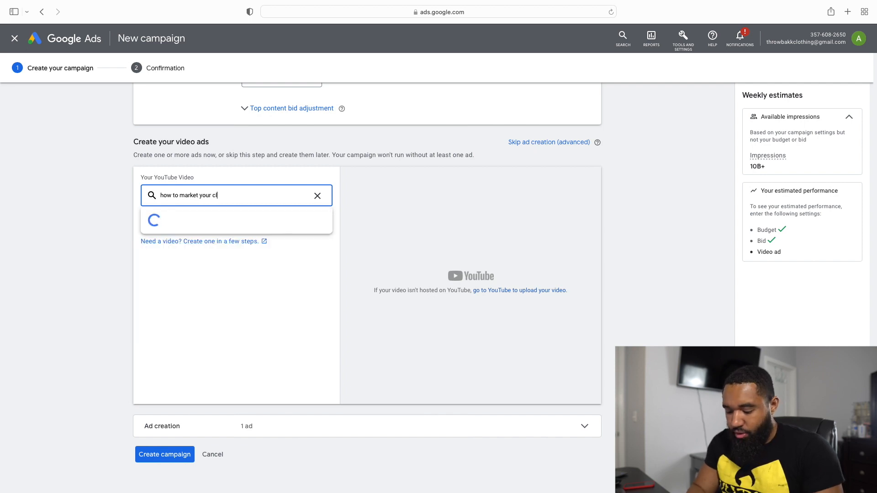
type("othing")
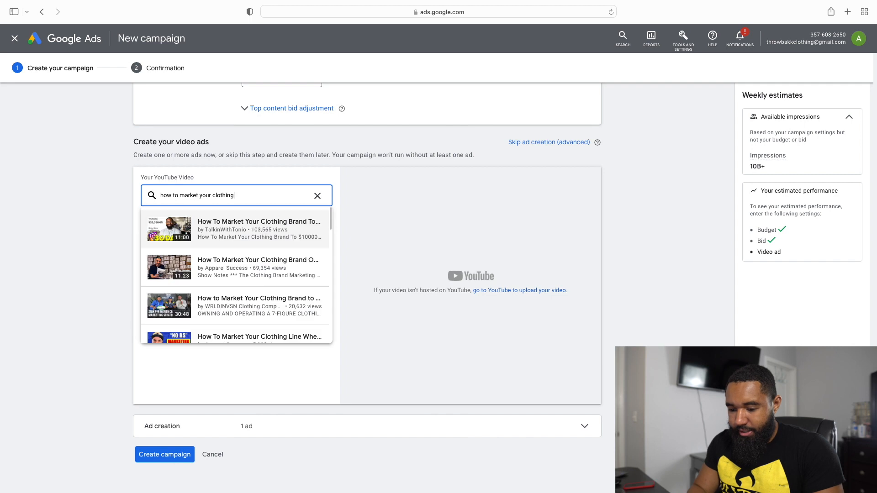
left_click(281, 227)
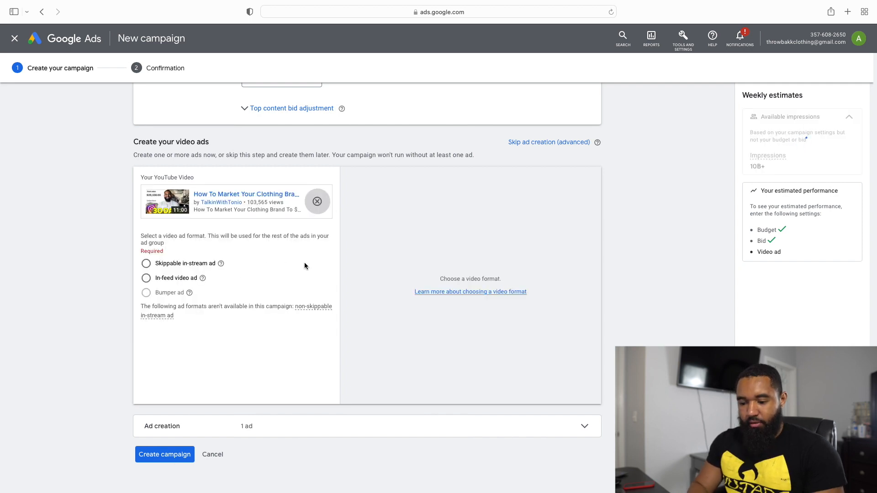
Step: Try the In-feed video ad format, read the format descriptions, and look through its thumbnail, headline and description fields
scroll(281, 198, "down", 1)
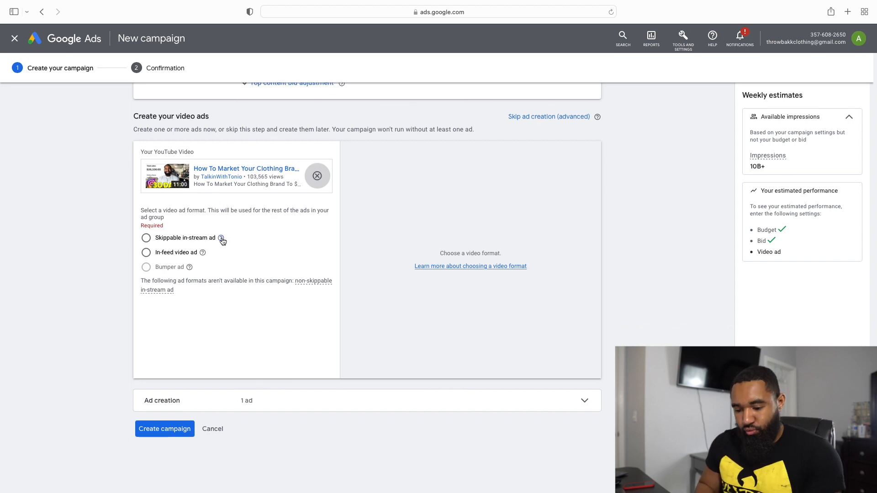
mouse_move(223, 241)
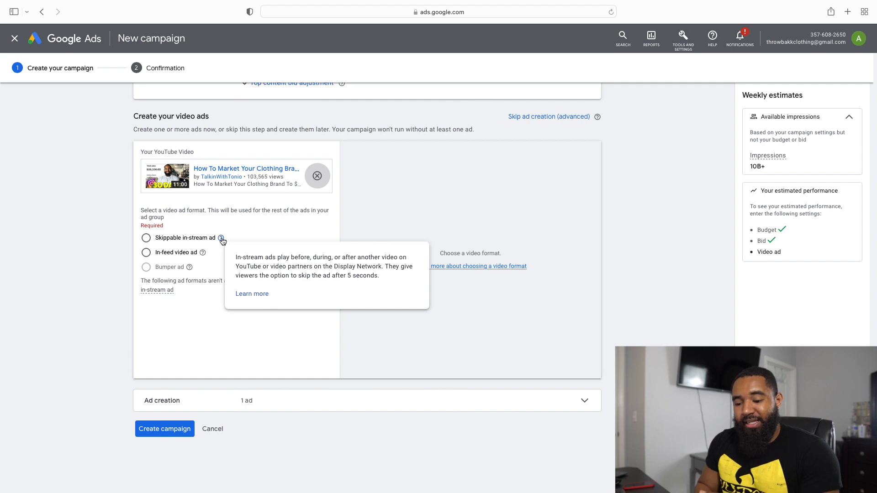
left_click(147, 253)
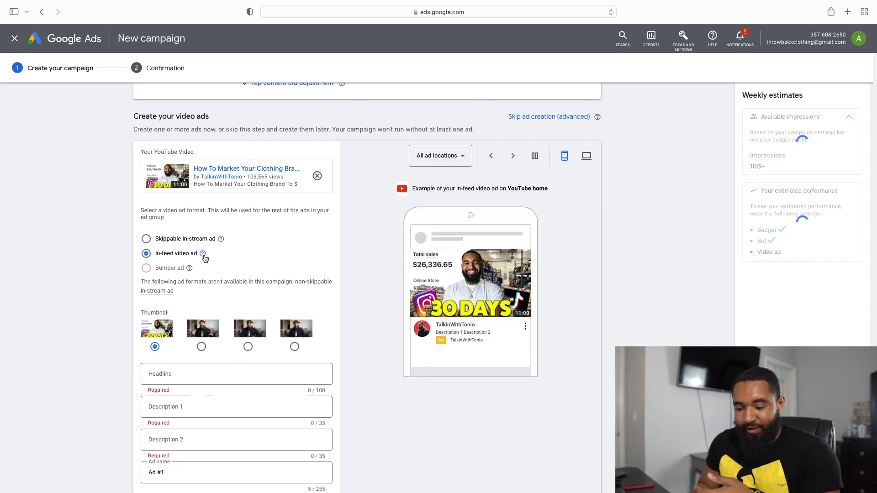
mouse_move(203, 256)
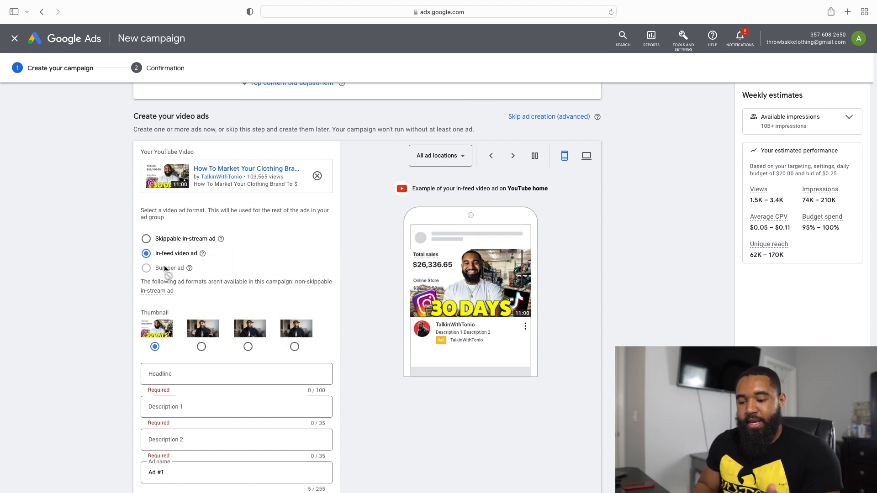
mouse_move(185, 272)
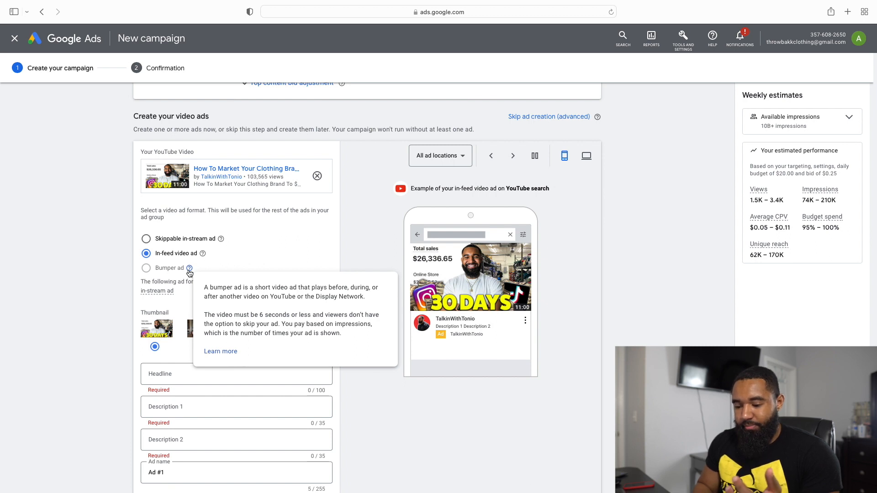
scroll(284, 250, "down", 1)
scroll(284, 250, "down", 3)
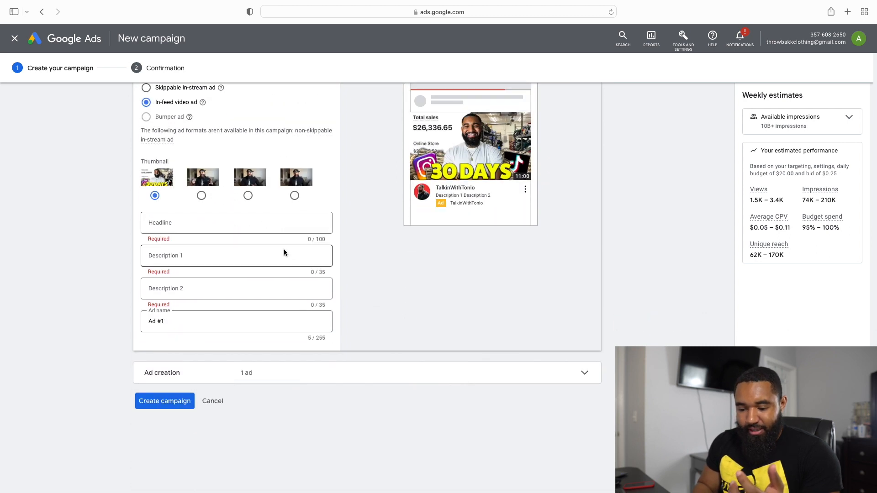
Step: Set the video ad format to Skippable in-stream ad and look through its settings
scroll(284, 250, "up", 5)
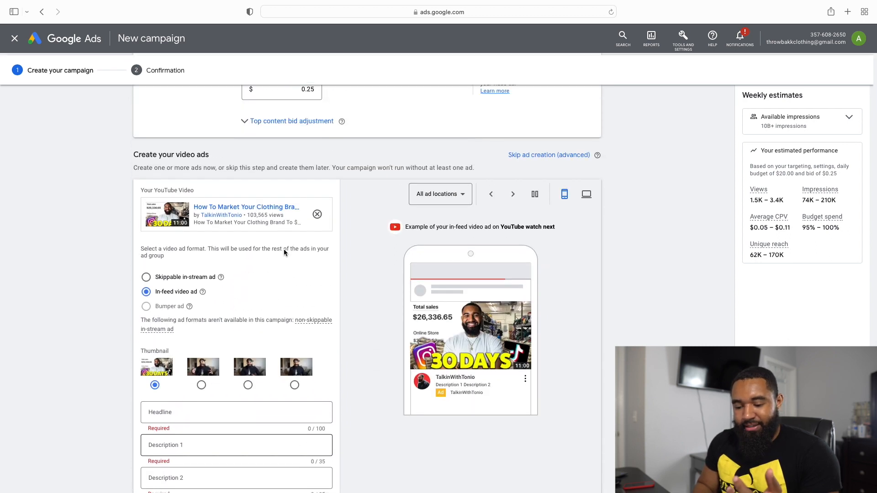
left_click(146, 277)
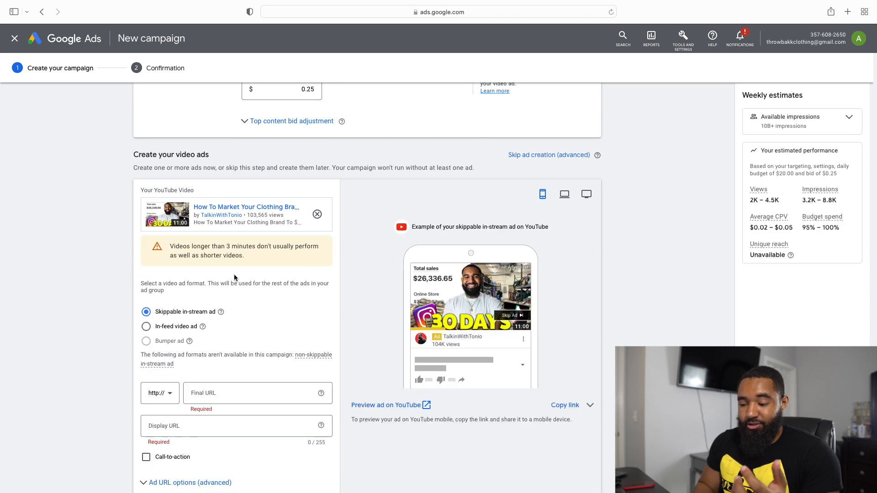
scroll(301, 320, "down", 5)
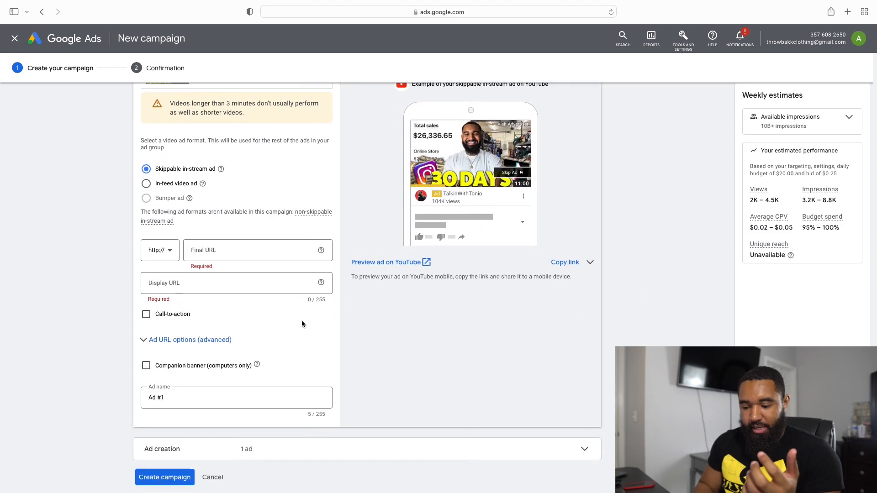
scroll(301, 323, "up", 2)
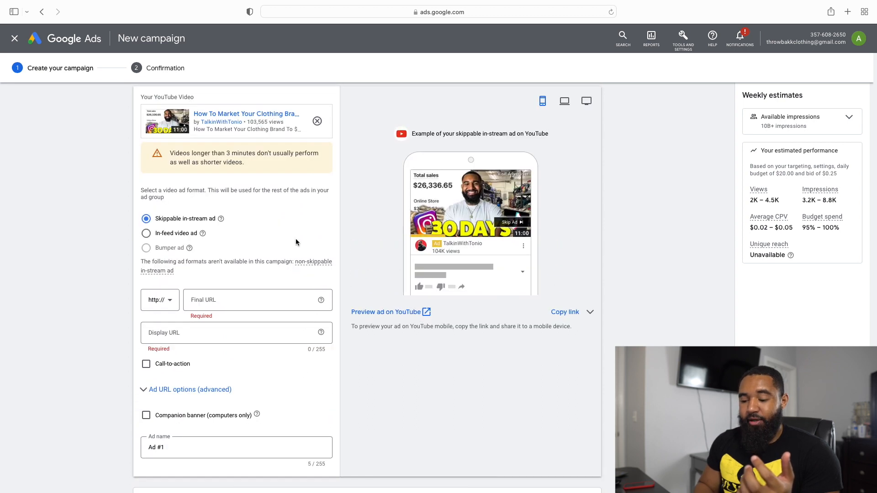
scroll(296, 241, "up", 1)
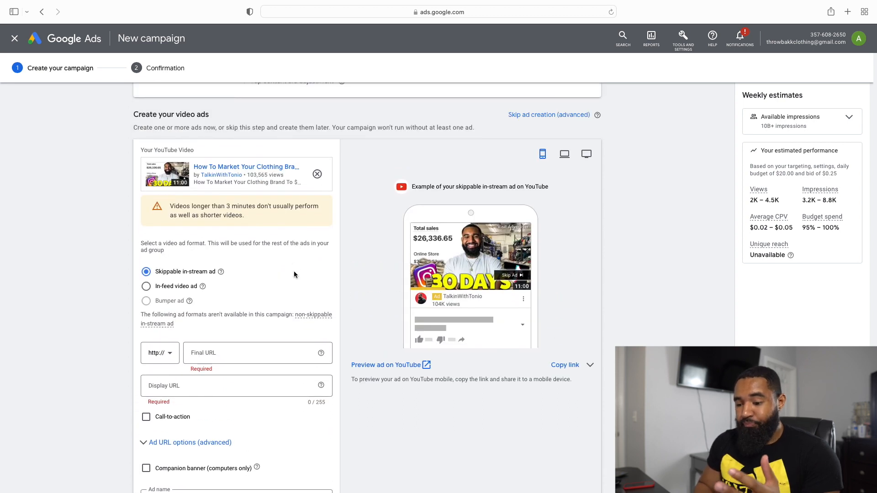
scroll(291, 278, "down", 1)
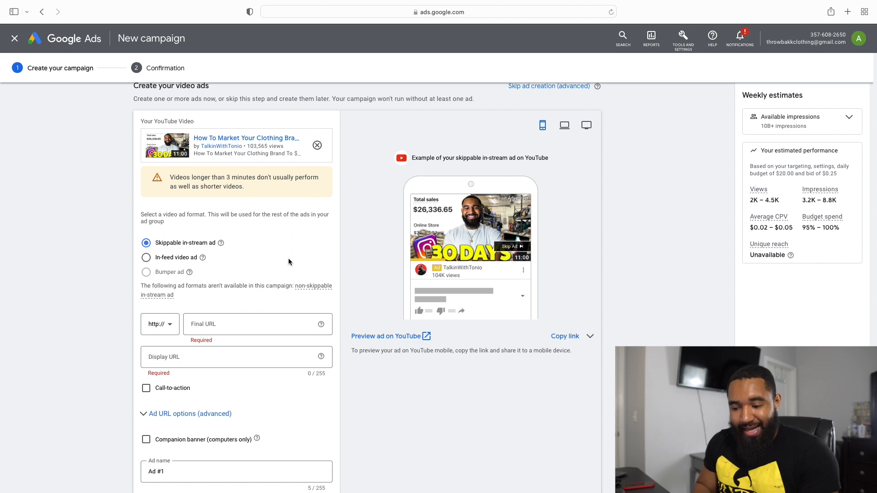
Step: Enable the call-to-action on the skippable in-stream ad and set it to Shop now
scroll(289, 262, "down", 2)
left_click(255, 264)
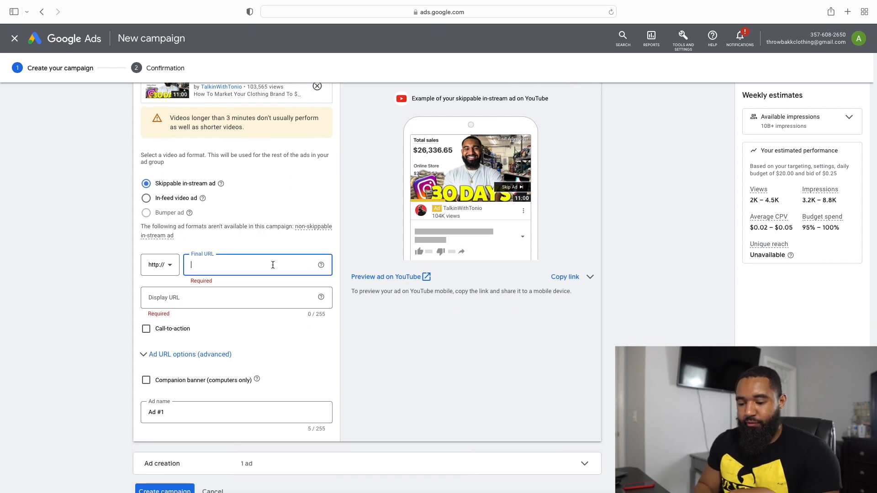
scroll(267, 282, "down", 1)
left_click(212, 270)
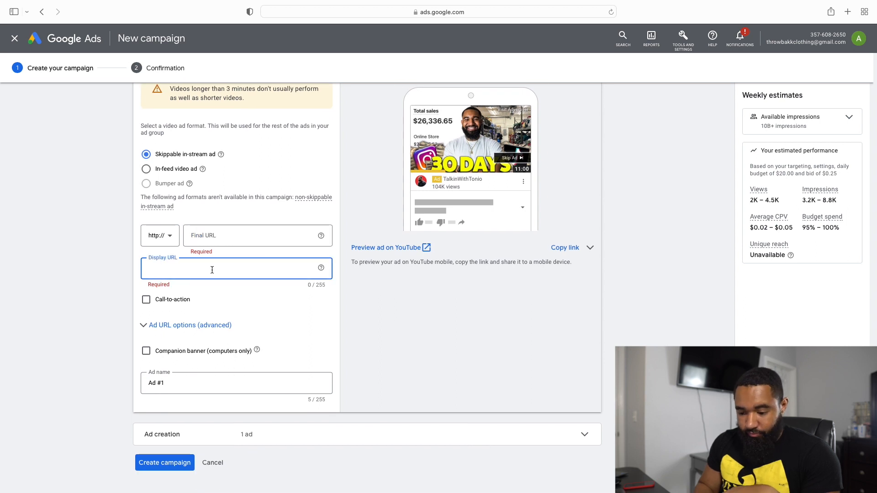
left_click(146, 302)
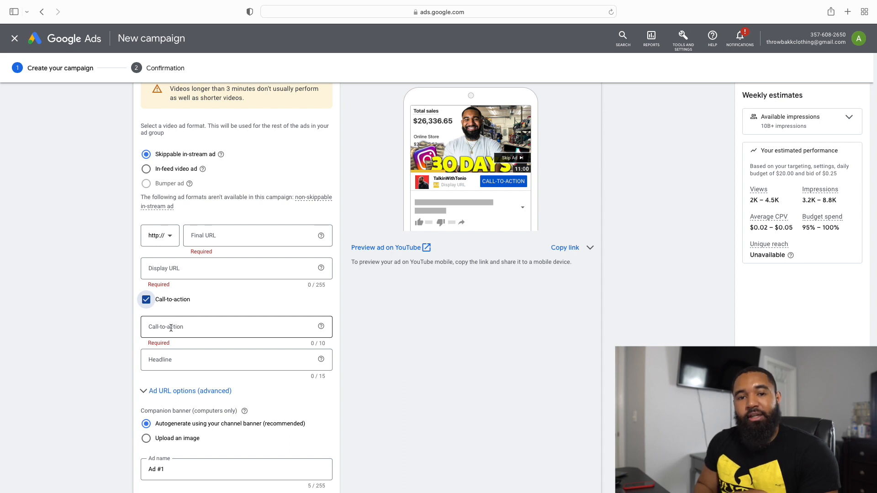
left_click(171, 328)
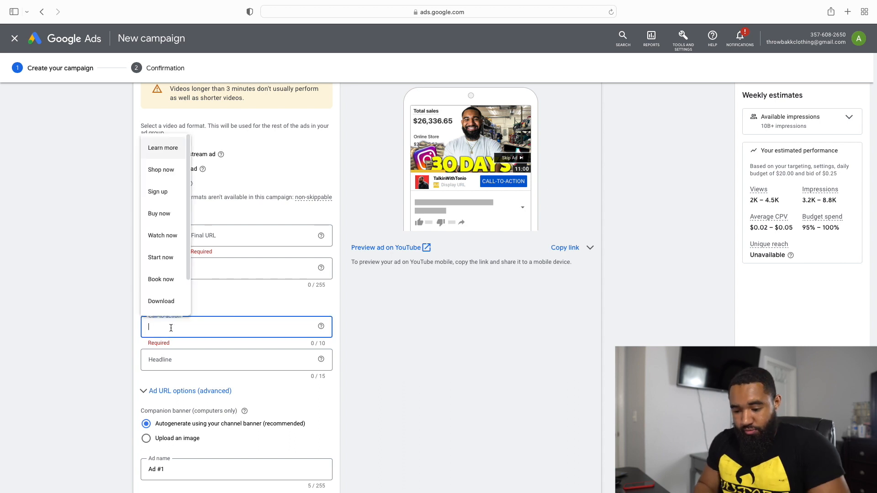
left_click(173, 175)
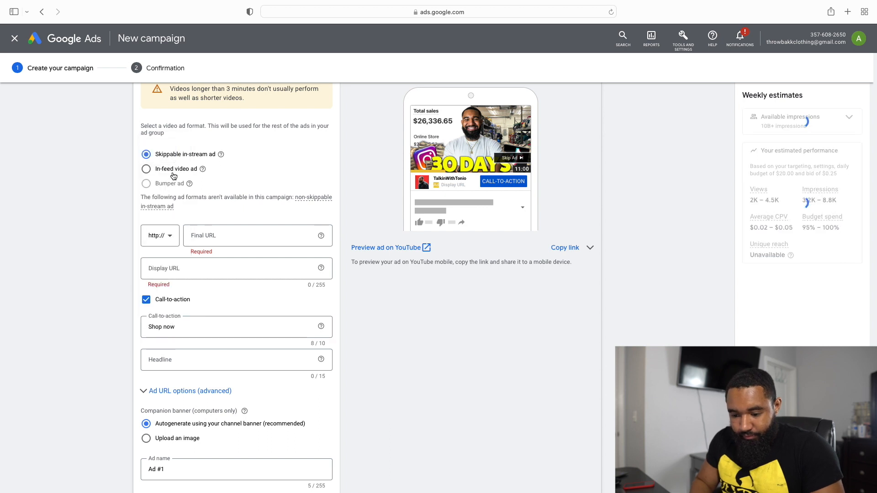
left_click(227, 271)
type("w")
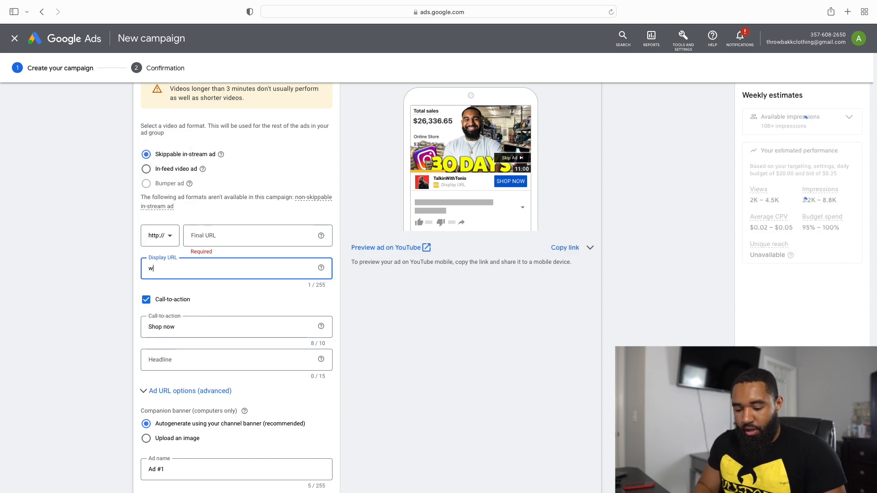
type("ww.throw")
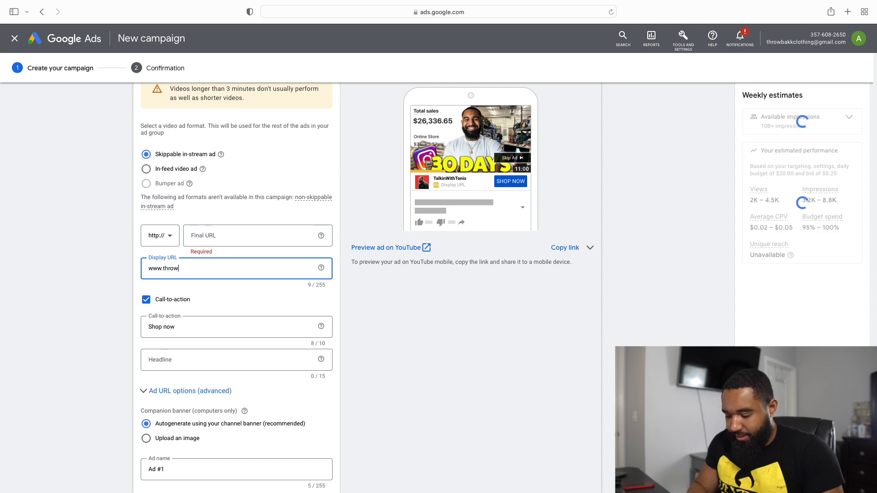
type("ba")
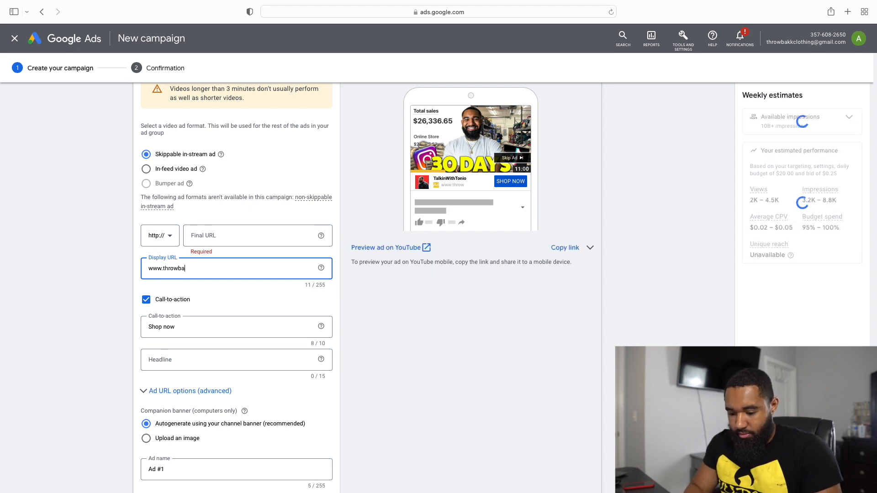
type("kkcl")
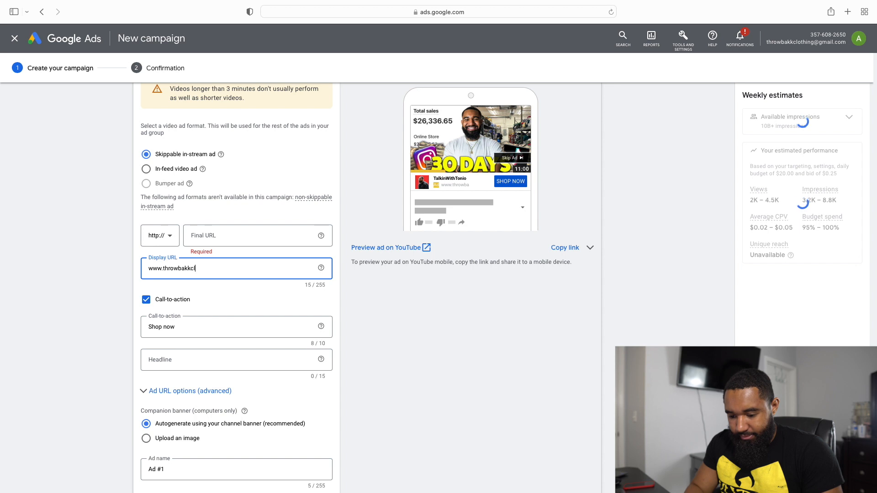
type("othing.com")
key("super+a")
key("super+c")
left_click(254, 244)
key("super+v")
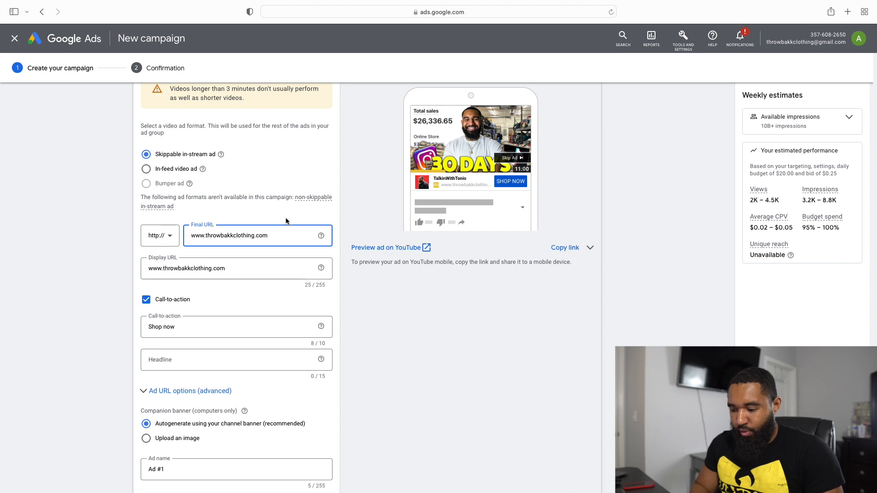
Step: Review the completed video ad settings together with the campaign's demographics, audience segments and placements
scroll(486, 203, "up", 2)
scroll(274, 268, "down", 5)
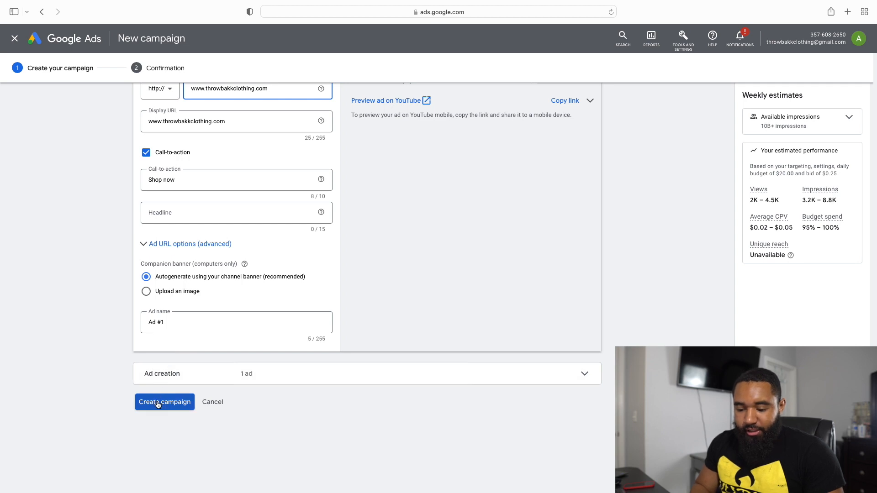
scroll(215, 250, "up", 5)
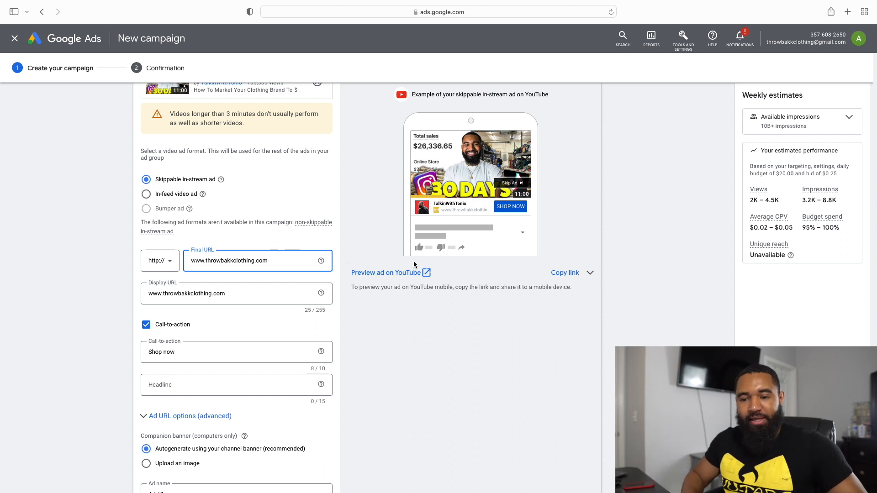
scroll(427, 277, "up", 15)
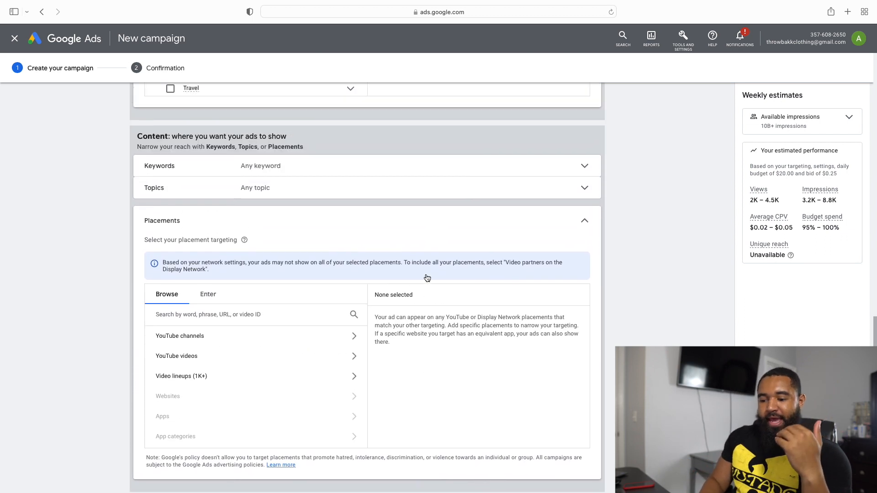
scroll(426, 278, "up", 10)
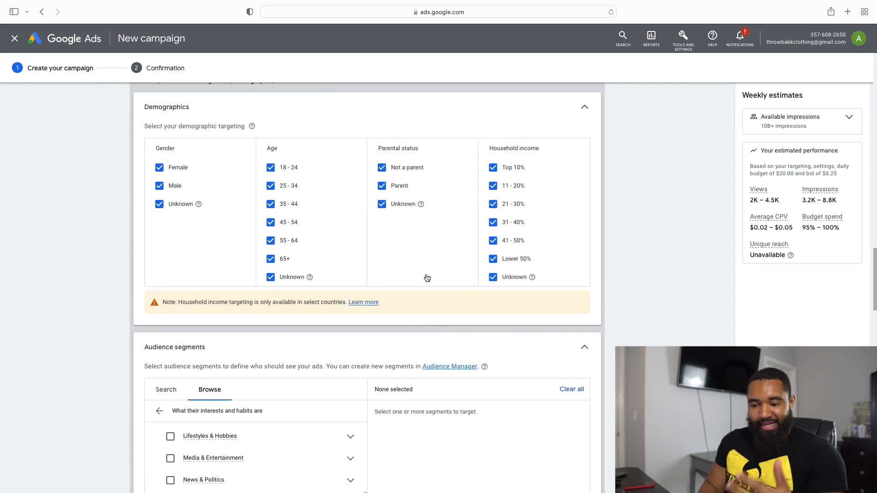
scroll(427, 278, "down", 20)
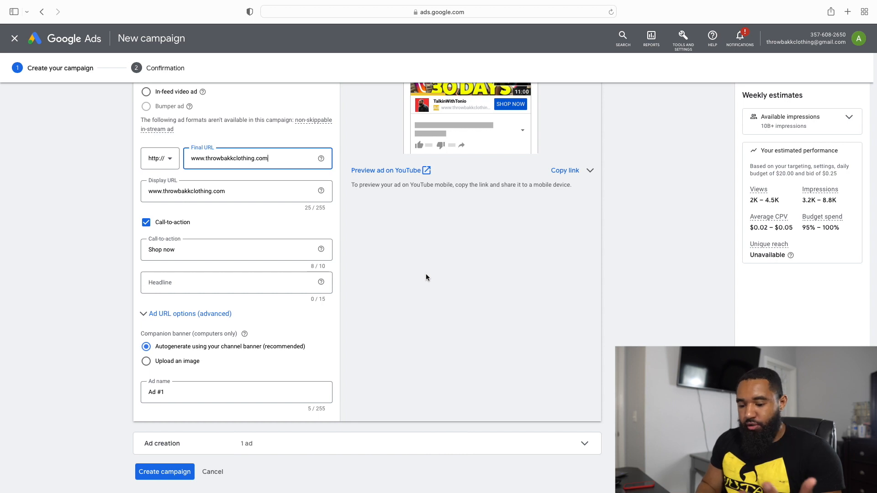
scroll(425, 277, "up", 3)
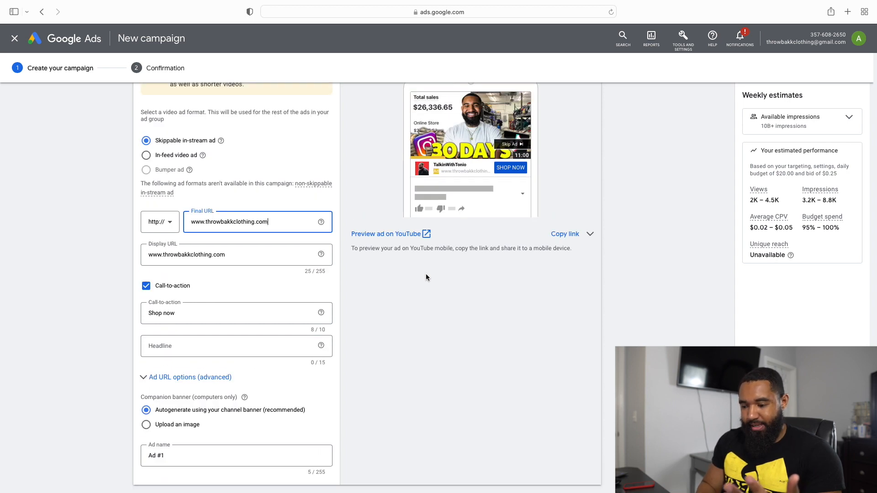